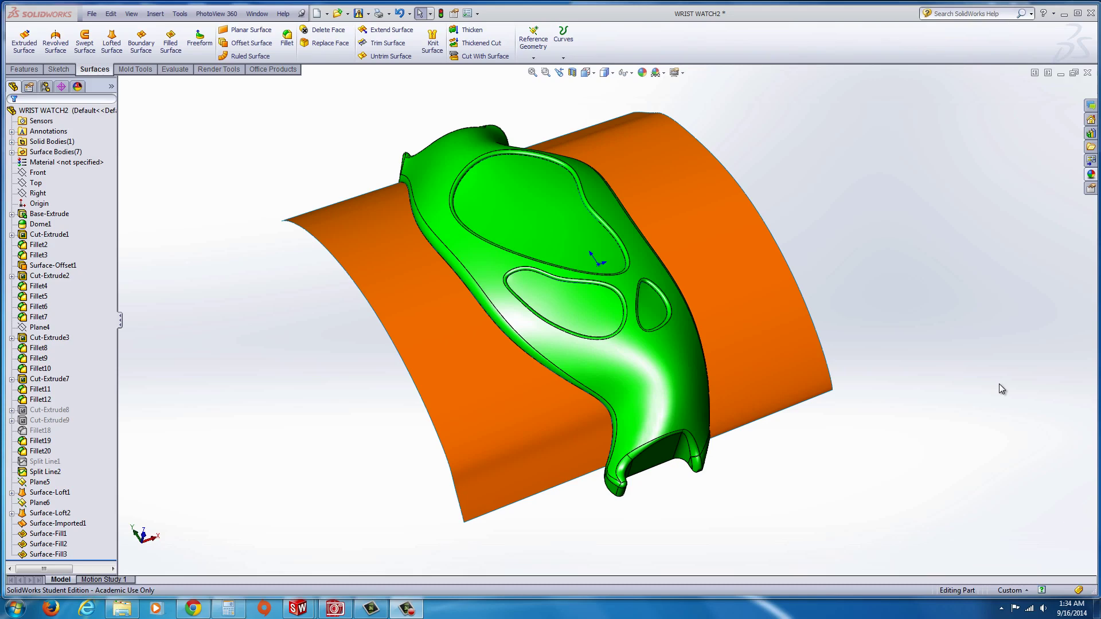
Orbit and zoom the current watch band to view its side and top.
{"action": "middle_click_drag", "start_coordinate": [732, 298], "coordinate": [755, 255]}
{"action": "scroll", "coordinate": [755, 256], "scroll_direction": "down", "scroll_amount": 3}
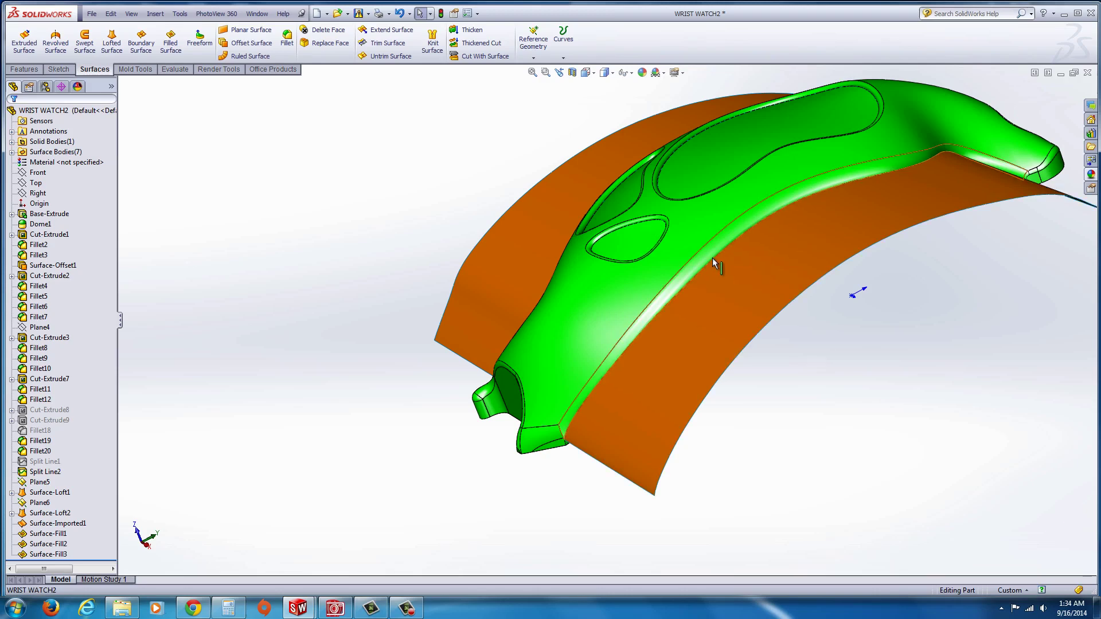
{"action": "middle_click_drag", "start_coordinate": [712, 257], "coordinate": [781, 286]}
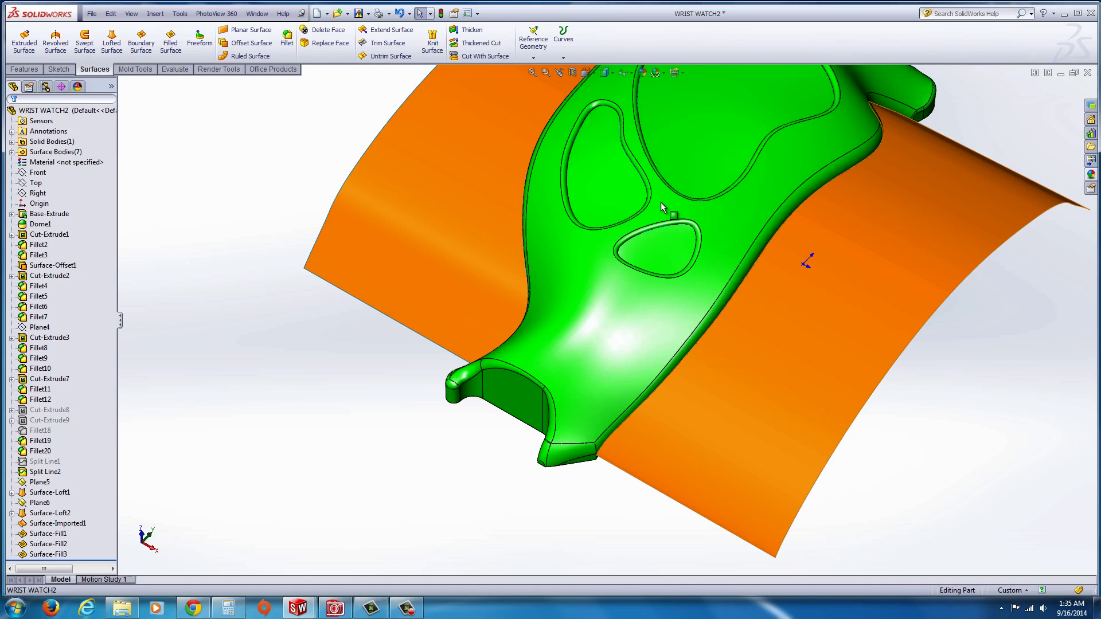
{"action": "scroll", "coordinate": [676, 312], "scroll_direction": "up", "scroll_amount": 4}
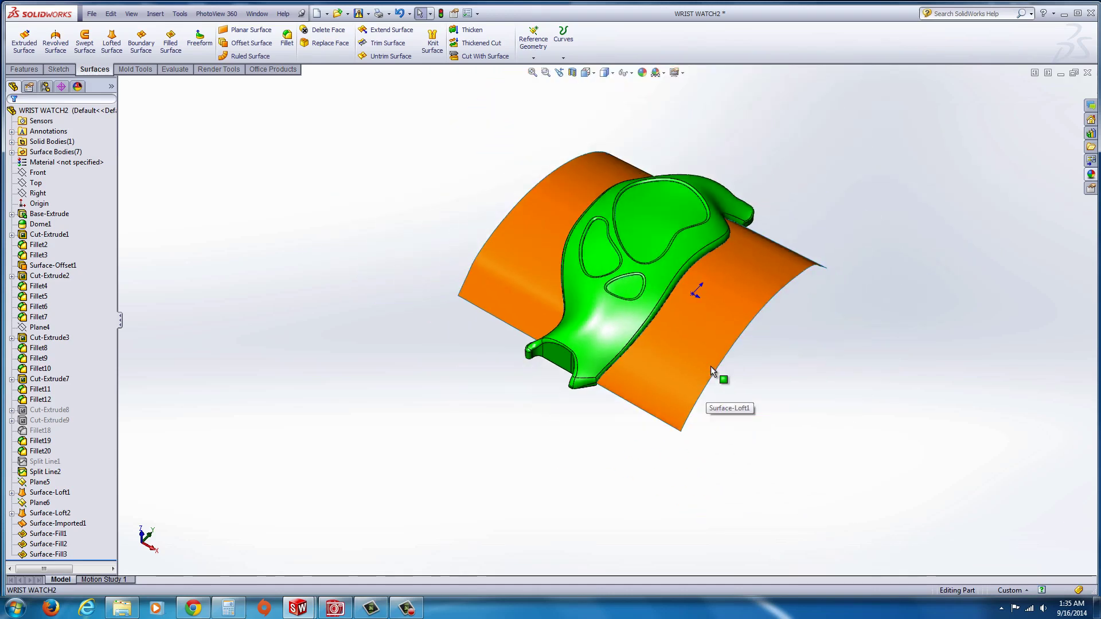
{"action": "middle_click_drag", "start_coordinate": [710, 366], "coordinate": [699, 229]}
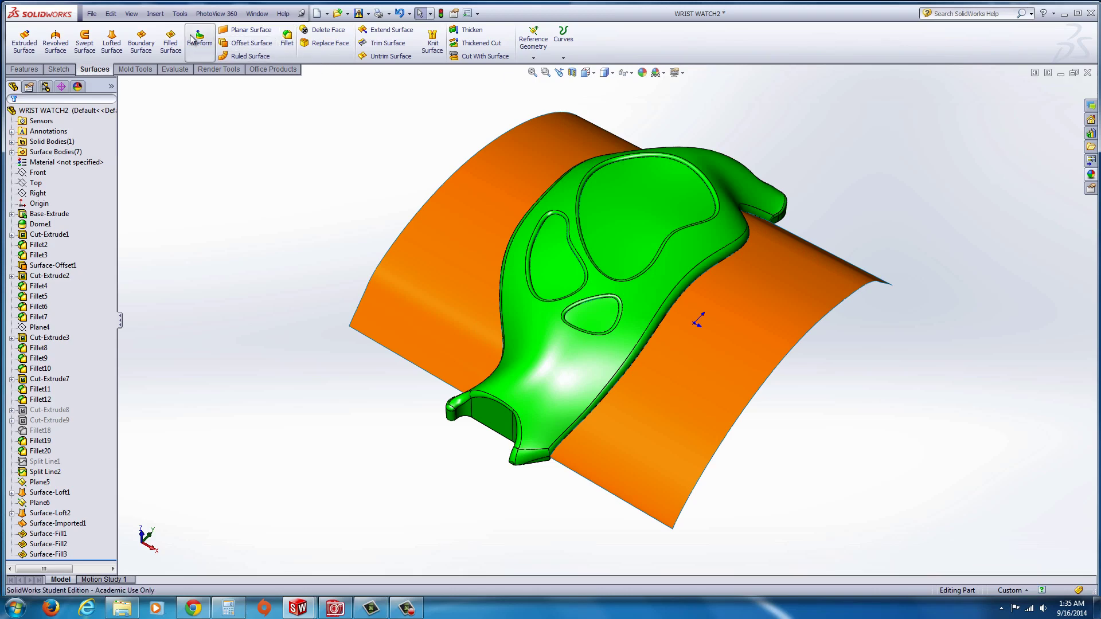
Maximize the WRIST WATCH3 window and orbit its yellow band to a new angle.
{"action": "left_click", "coordinate": [1074, 72]}
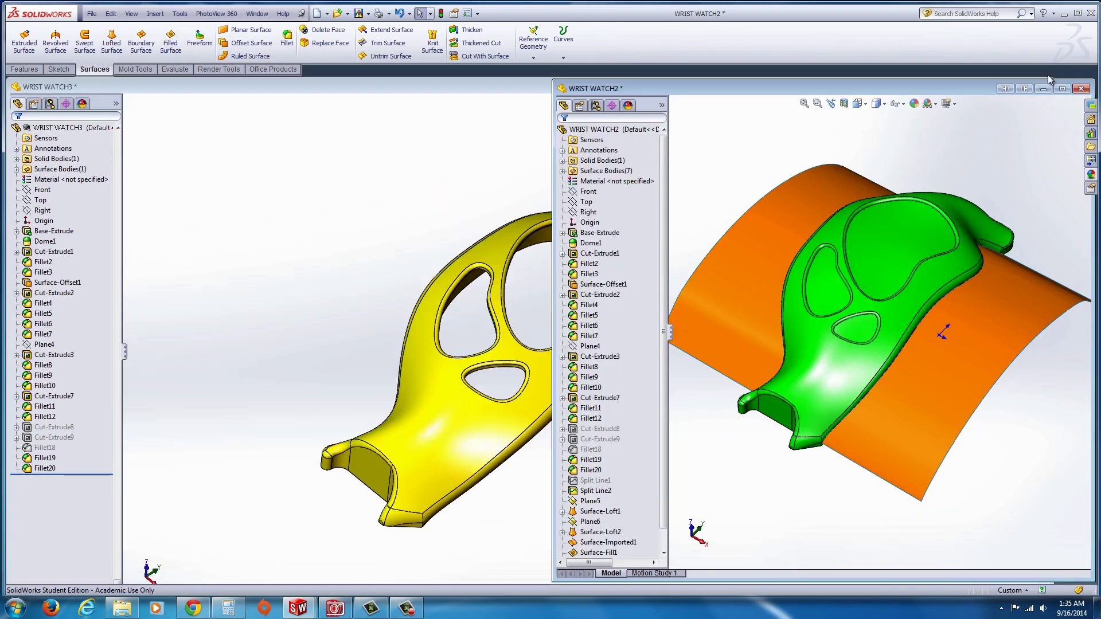
{"action": "double_click", "coordinate": [464, 86]}
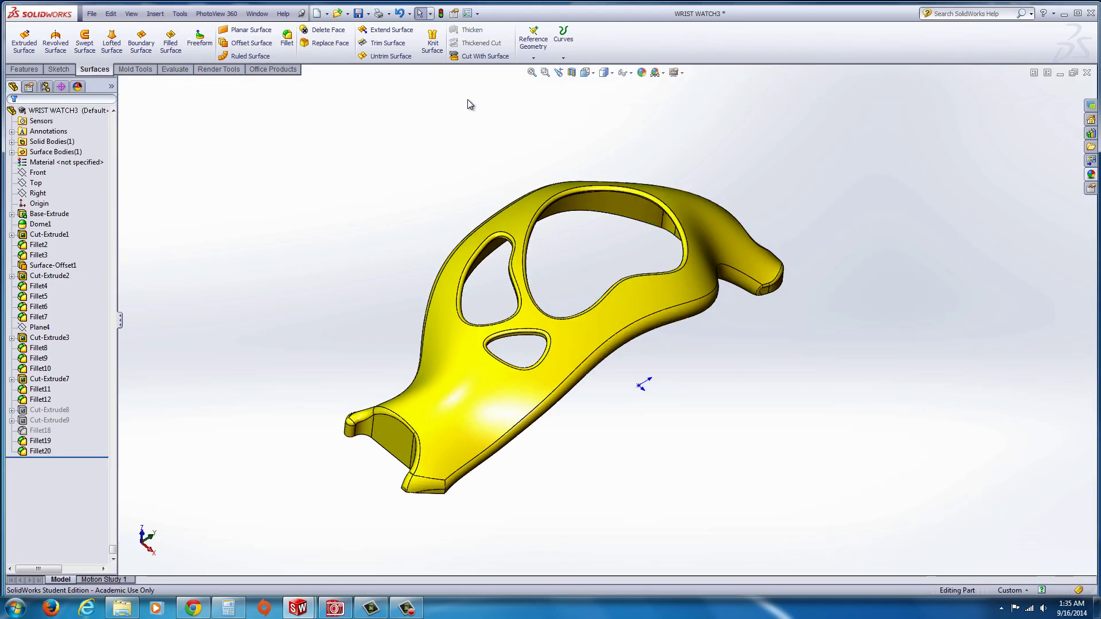
{"action": "middle_click_drag", "start_coordinate": [532, 246], "coordinate": [722, 281]}
{"action": "scroll", "coordinate": [680, 237], "scroll_direction": "down", "scroll_amount": 5}
{"action": "middle_click_drag", "start_coordinate": [679, 237], "coordinate": [676, 314]}
{"action": "scroll", "coordinate": [625, 294], "scroll_direction": "down", "scroll_amount": 5}
{"action": "mouse_move", "coordinate": [623, 288]}
{"action": "middle_mouse_down"}
{"action": "mouse_move", "coordinate": [643, 304]}
{"action": "mouse_move", "coordinate": [634, 277]}
{"action": "middle_mouse_up"}
{"action": "scroll", "coordinate": [634, 277], "scroll_direction": "down", "scroll_amount": 3}
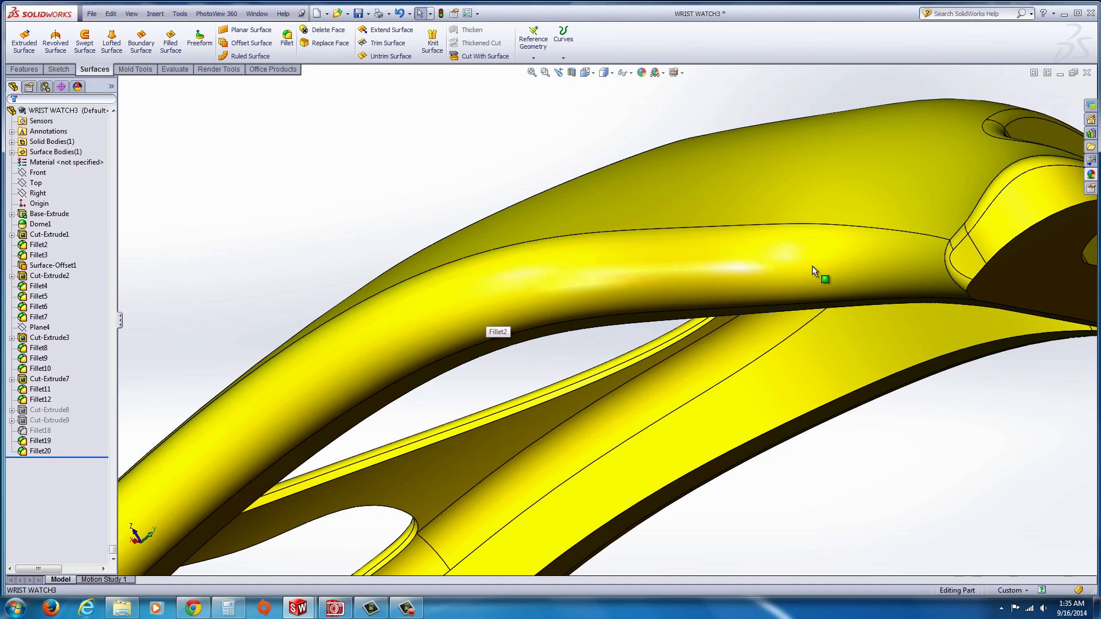
{"action": "scroll", "coordinate": [717, 263], "scroll_direction": "up", "scroll_amount": 3}
Orbit and zoom to inspect the band's curved side arm and top face.
{"action": "middle_click_drag", "start_coordinate": [541, 258], "coordinate": [623, 405]}
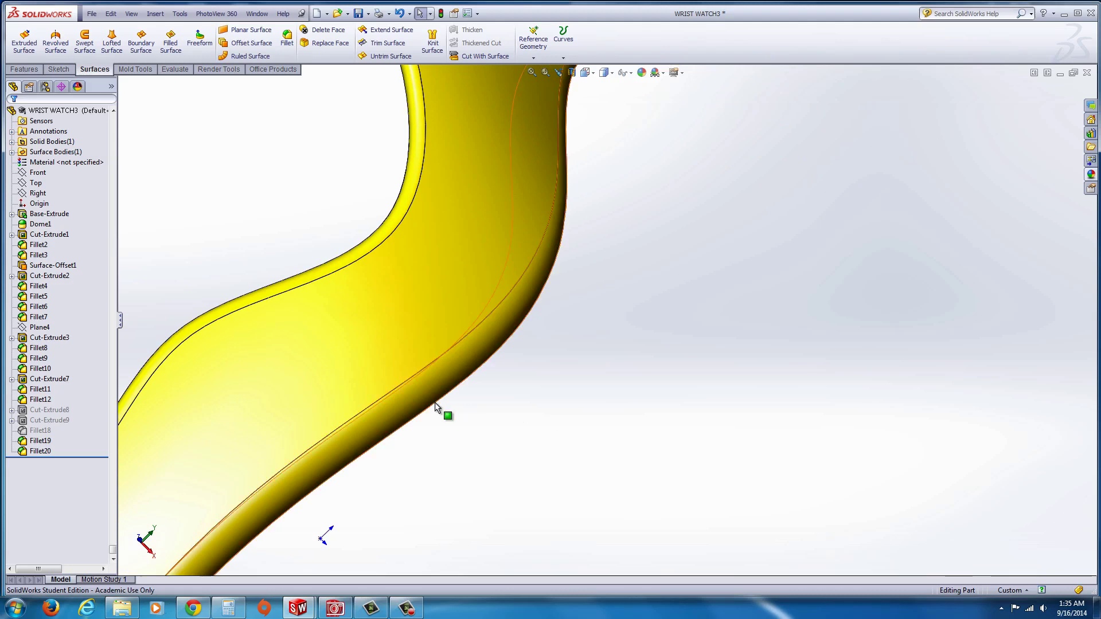
{"action": "scroll", "coordinate": [516, 432], "scroll_direction": "up", "scroll_amount": 5}
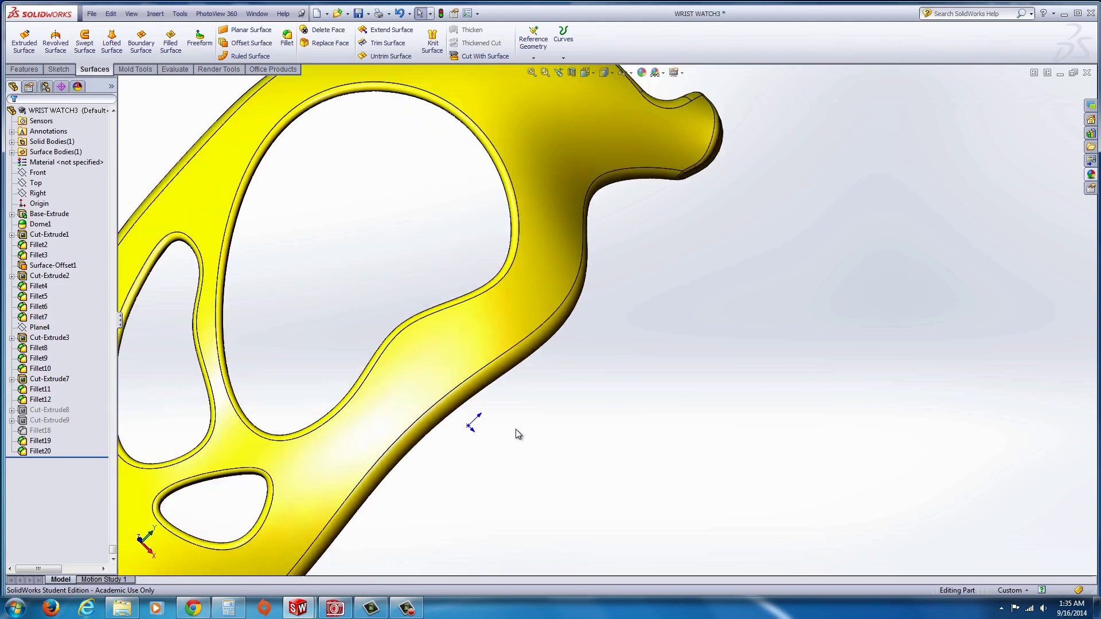
{"action": "middle_click_drag", "start_coordinate": [528, 449], "coordinate": [538, 331]}
{"action": "scroll", "coordinate": [463, 468], "scroll_direction": "up", "scroll_amount": 3}
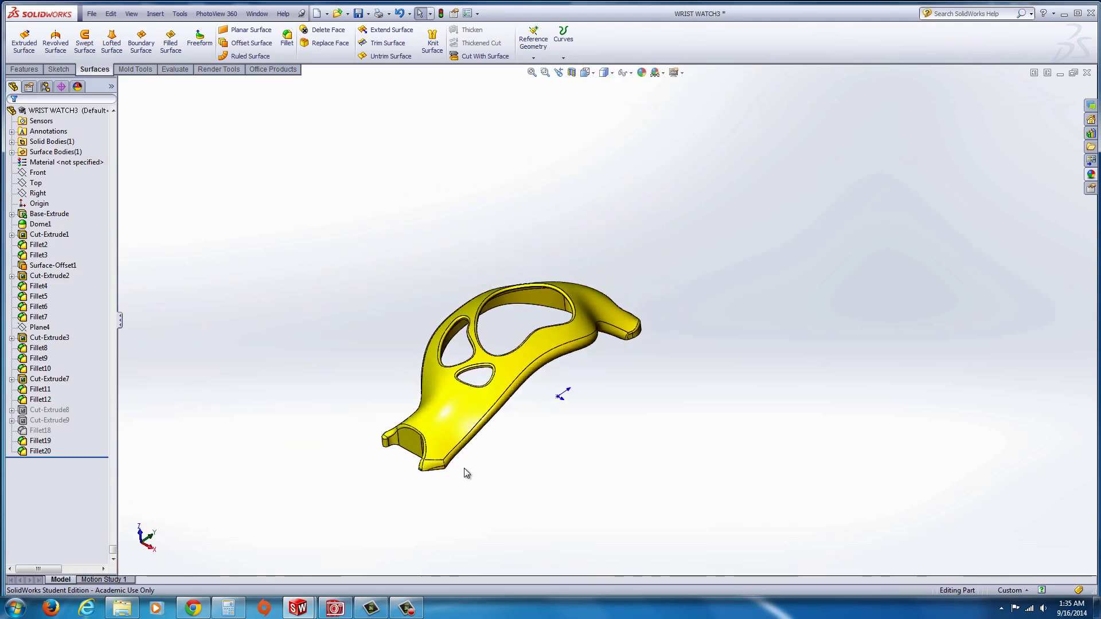
{"action": "middle_click_drag", "start_coordinate": [463, 468], "coordinate": [548, 377]}
{"action": "scroll", "coordinate": [548, 378], "scroll_direction": "down", "scroll_amount": 3}
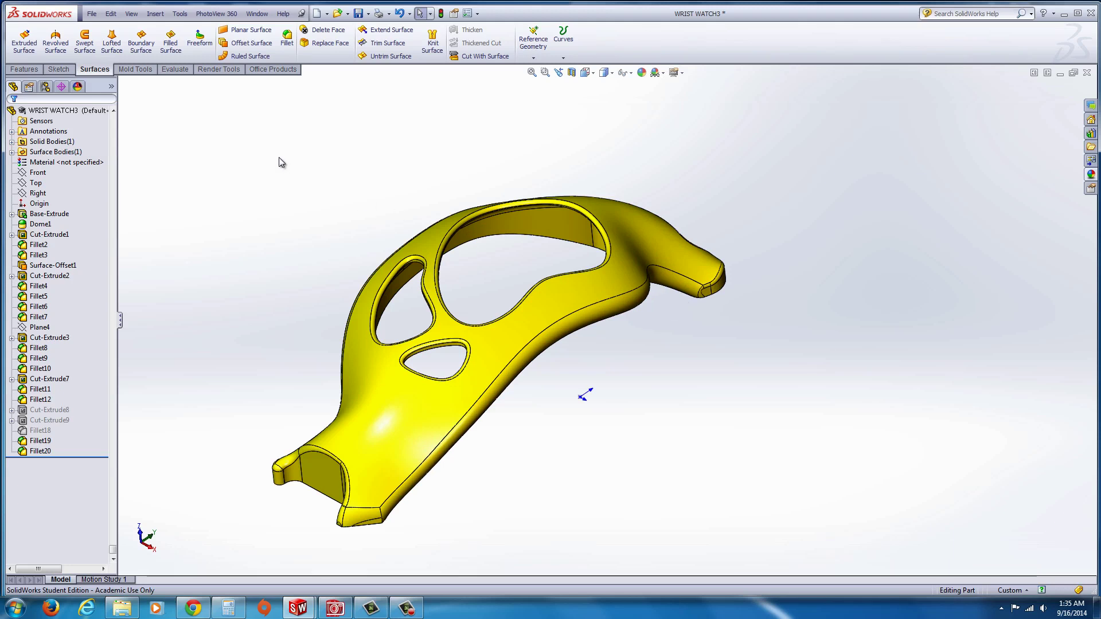
Start a Silhouette Split Line using the Front plane as the direction of pull.
{"action": "left_click", "coordinate": [157, 16]}
{"action": "mouse_move", "coordinate": [207, 127]}
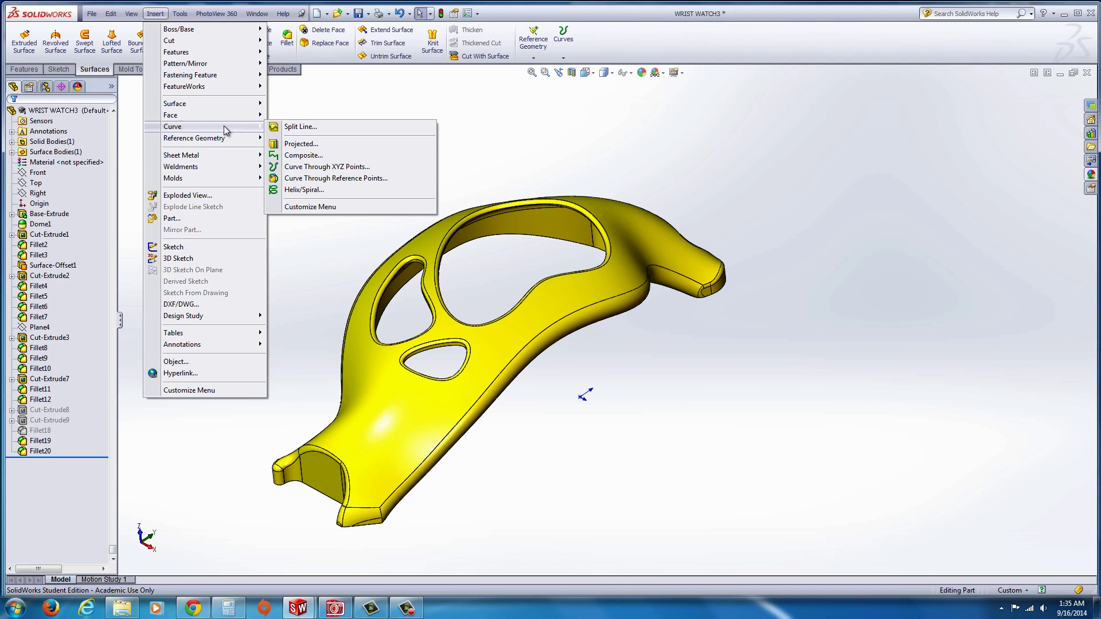
{"action": "left_click", "coordinate": [302, 127]}
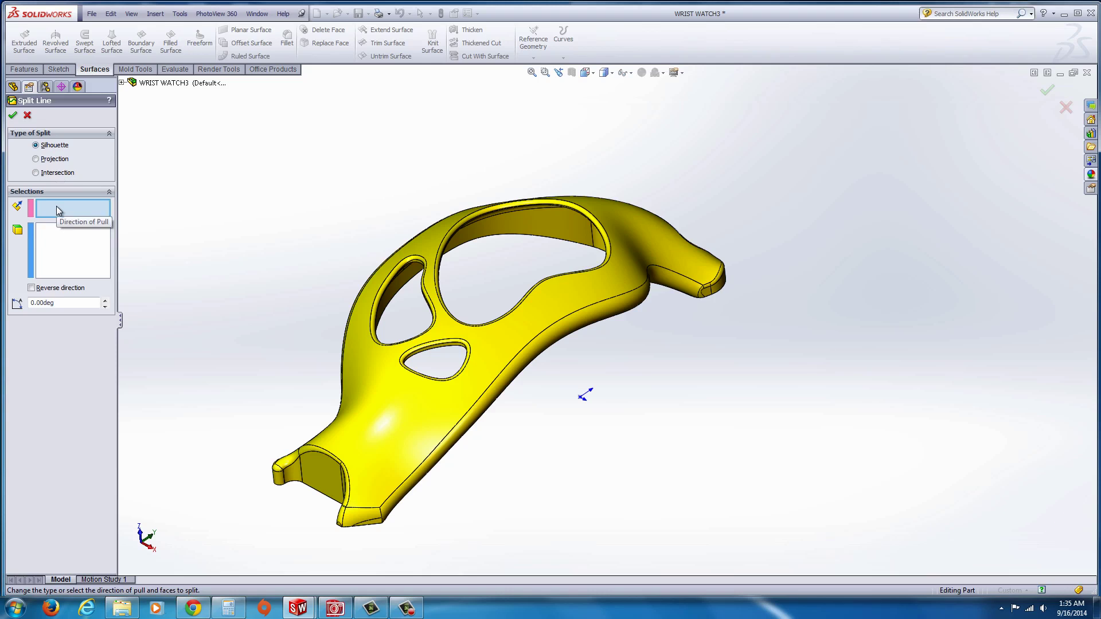
{"action": "left_click", "coordinate": [121, 84]}
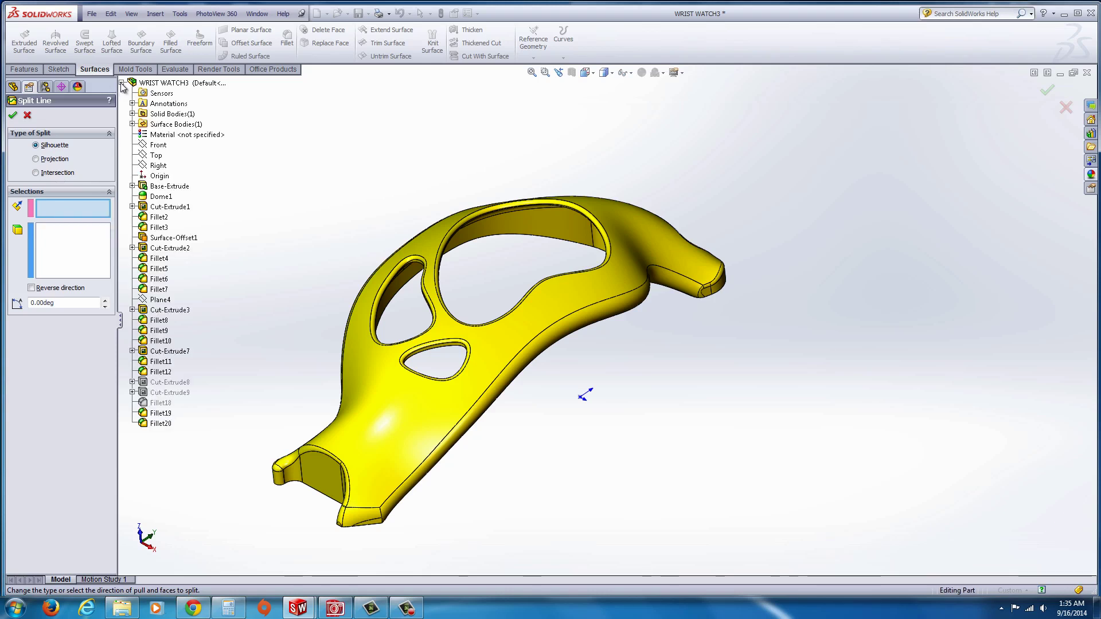
{"action": "left_click", "coordinate": [156, 145]}
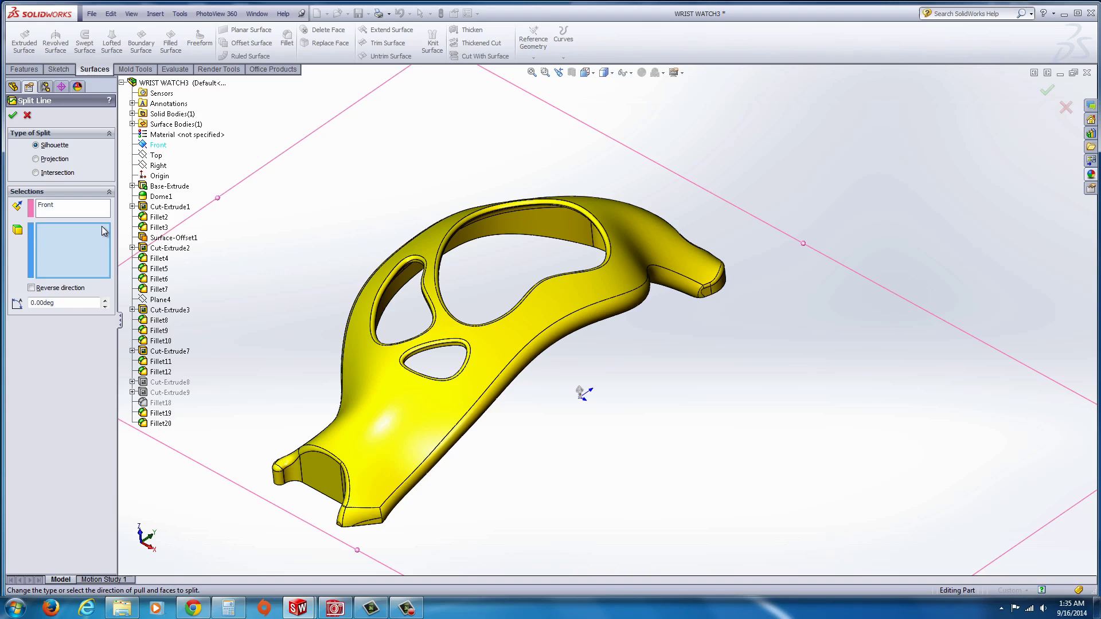
Select the lower and opposite side fillet faces (Fillet2, Fillet3) as faces to split.
{"action": "left_click", "coordinate": [63, 236]}
{"action": "scroll", "coordinate": [429, 465], "scroll_direction": "down", "scroll_amount": 2}
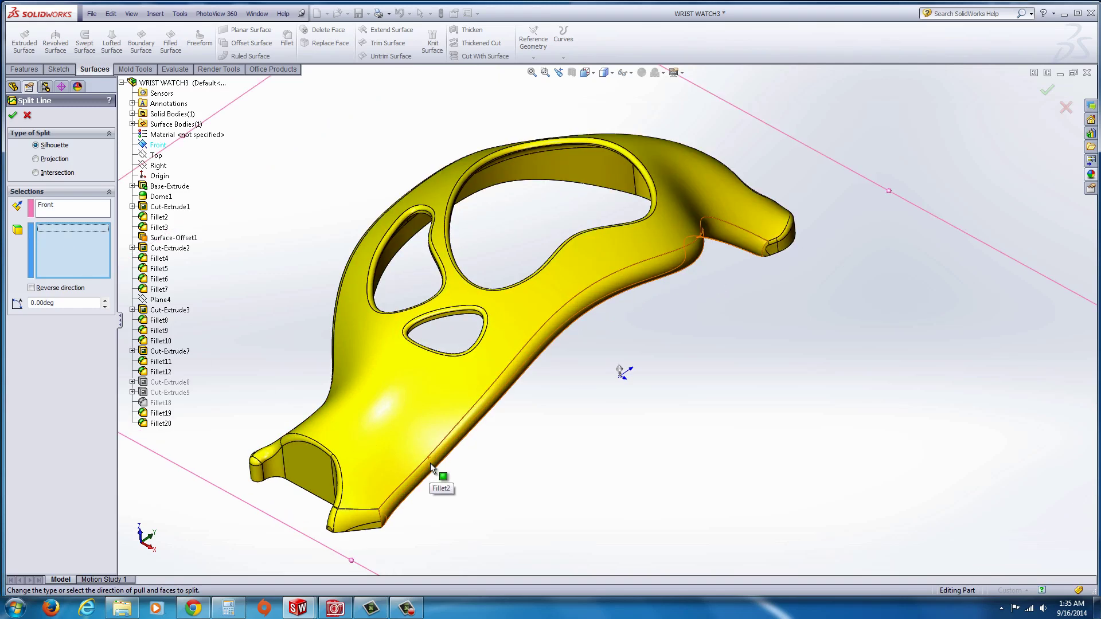
{"action": "scroll", "coordinate": [431, 464], "scroll_direction": "down", "scroll_amount": 2}
{"action": "left_click", "coordinate": [461, 448]}
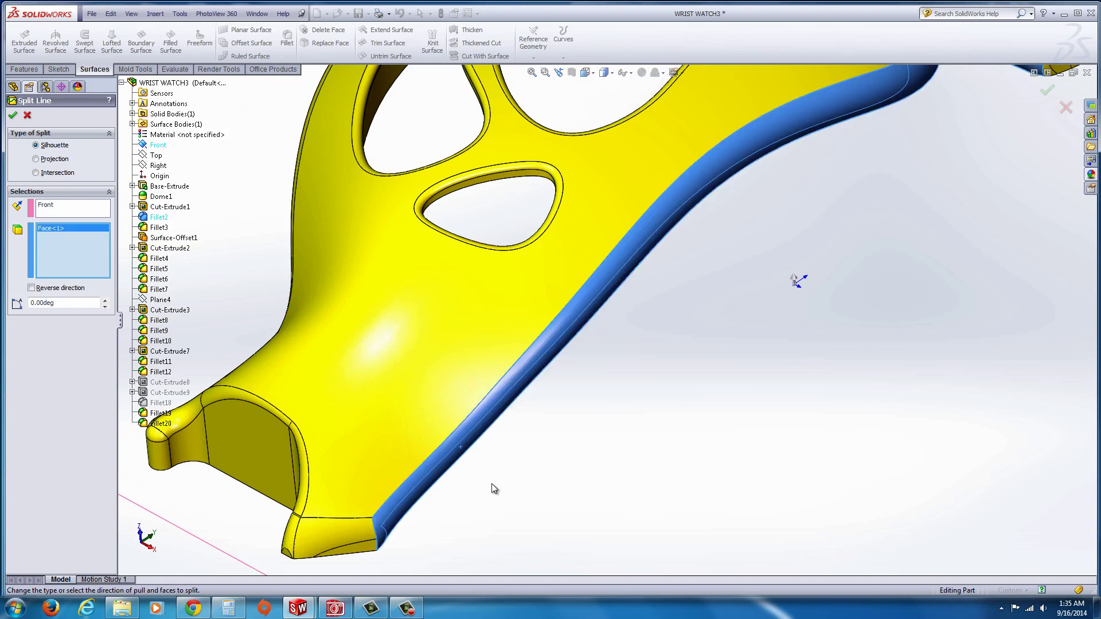
{"action": "key", "text": "f"}
{"action": "middle_click_drag", "start_coordinate": [494, 473], "coordinate": [458, 213]}
{"action": "left_click", "coordinate": [461, 218]}
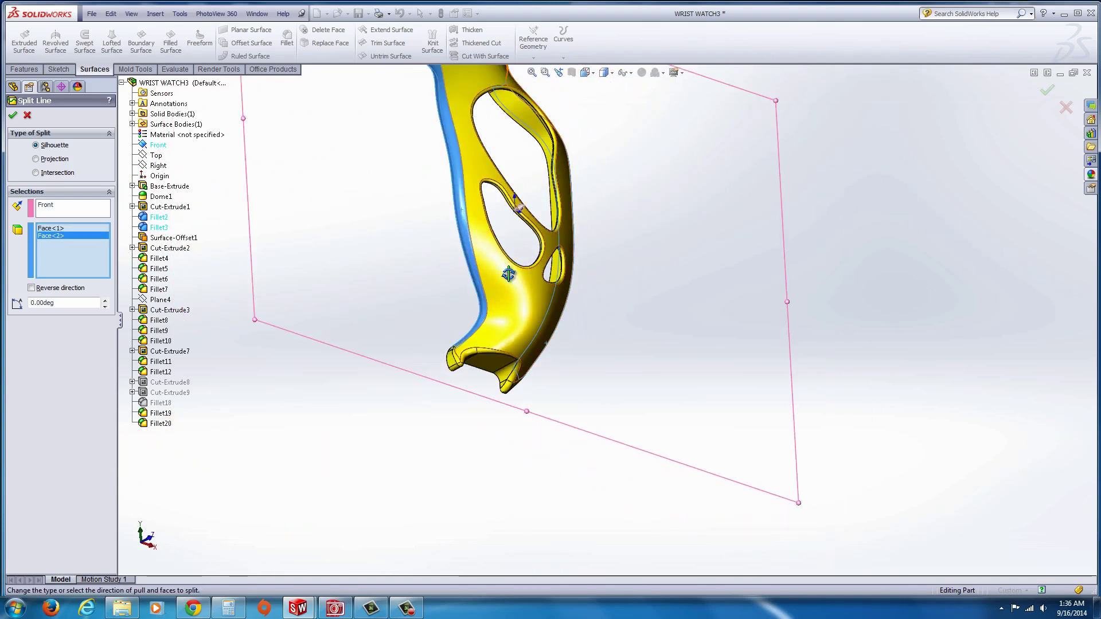
{"action": "middle_click_drag", "start_coordinate": [504, 270], "coordinate": [594, 342]}
{"action": "scroll", "coordinate": [594, 342], "scroll_direction": "down", "scroll_amount": 3}
{"action": "scroll", "coordinate": [594, 356], "scroll_direction": "up", "scroll_amount": 3}
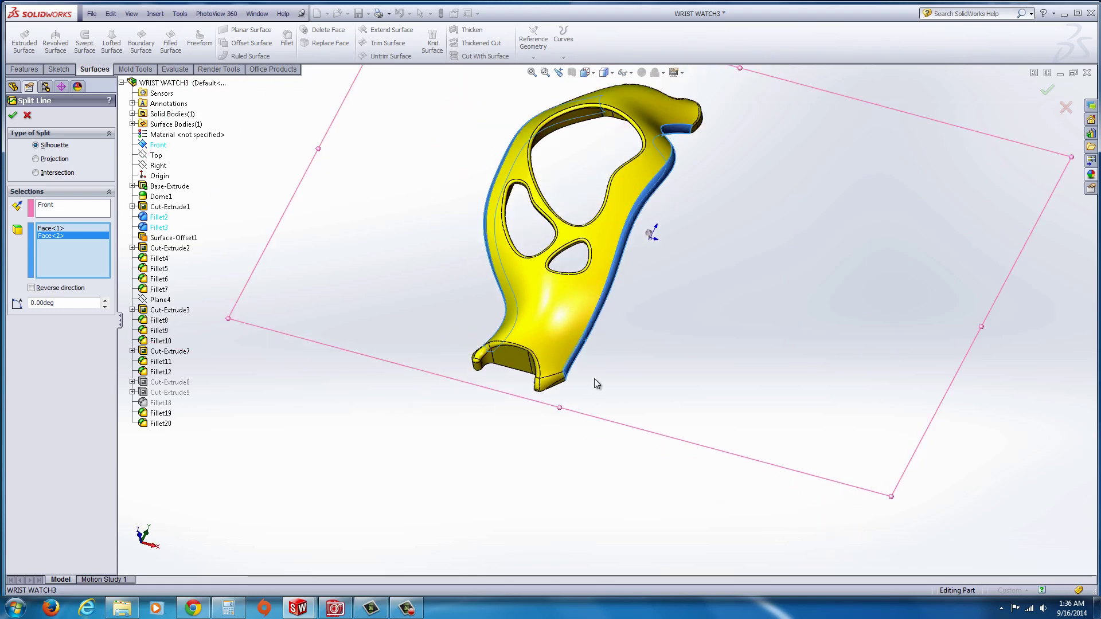
{"action": "scroll", "coordinate": [687, 164], "scroll_direction": "down", "scroll_amount": 2}
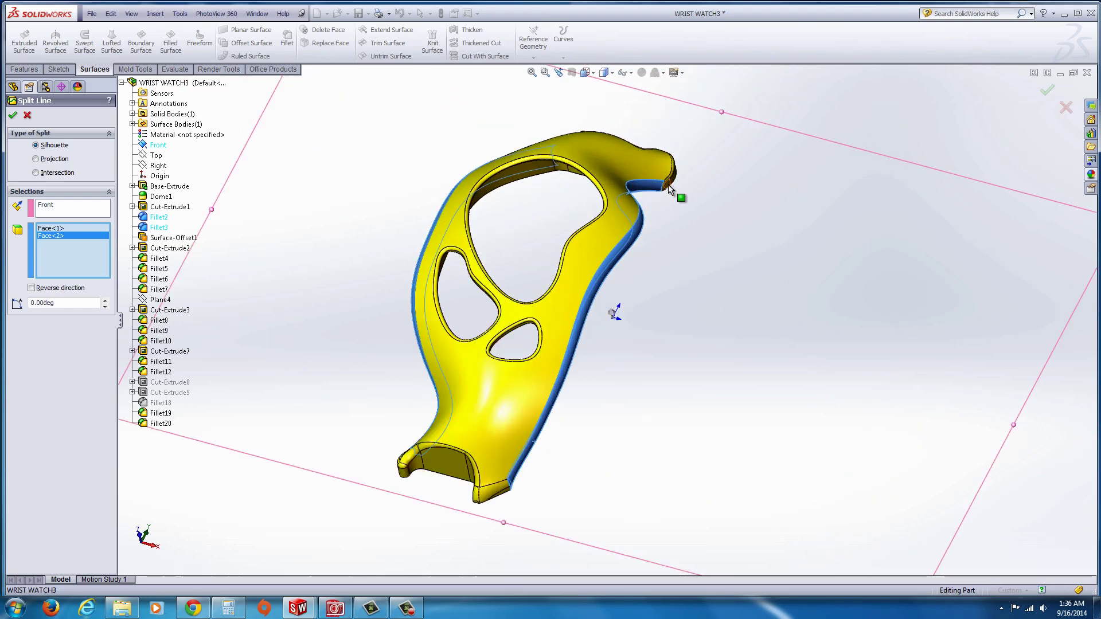
{"action": "left_click", "coordinate": [12, 118]}
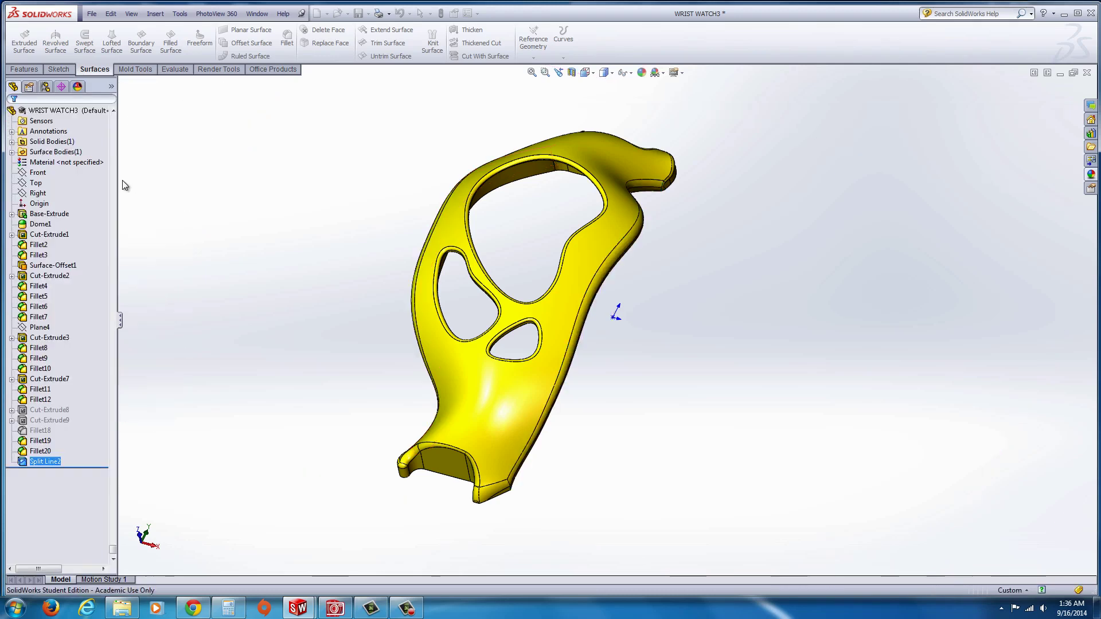
{"action": "middle_click_drag", "start_coordinate": [624, 419], "coordinate": [713, 302]}
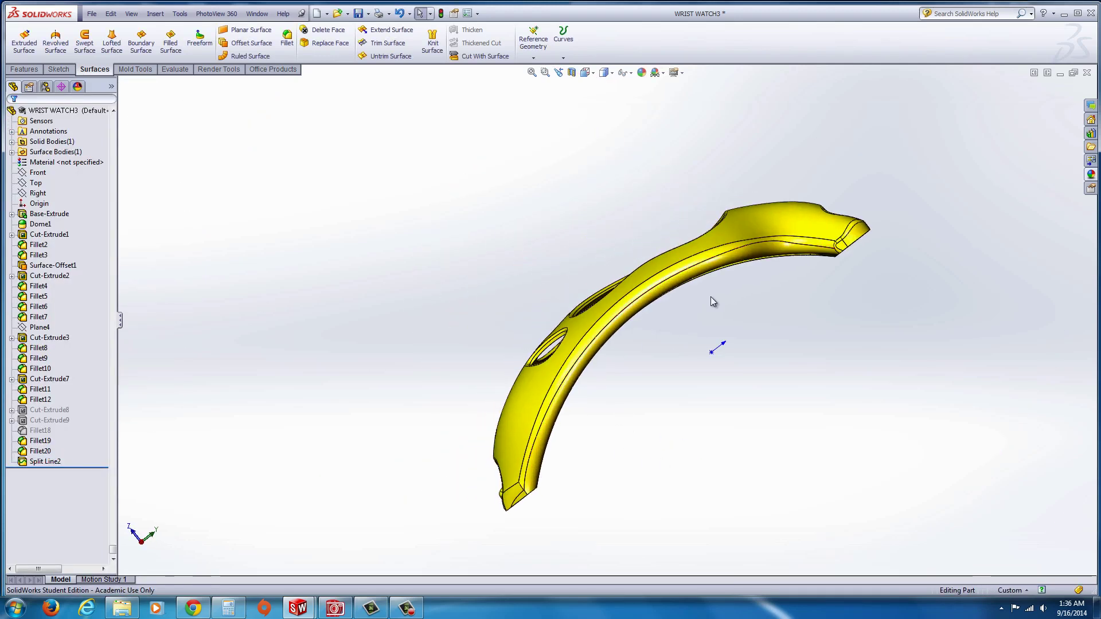
{"action": "scroll", "coordinate": [712, 302], "scroll_direction": "down", "scroll_amount": 5}
{"action": "left_click", "coordinate": [641, 206]}
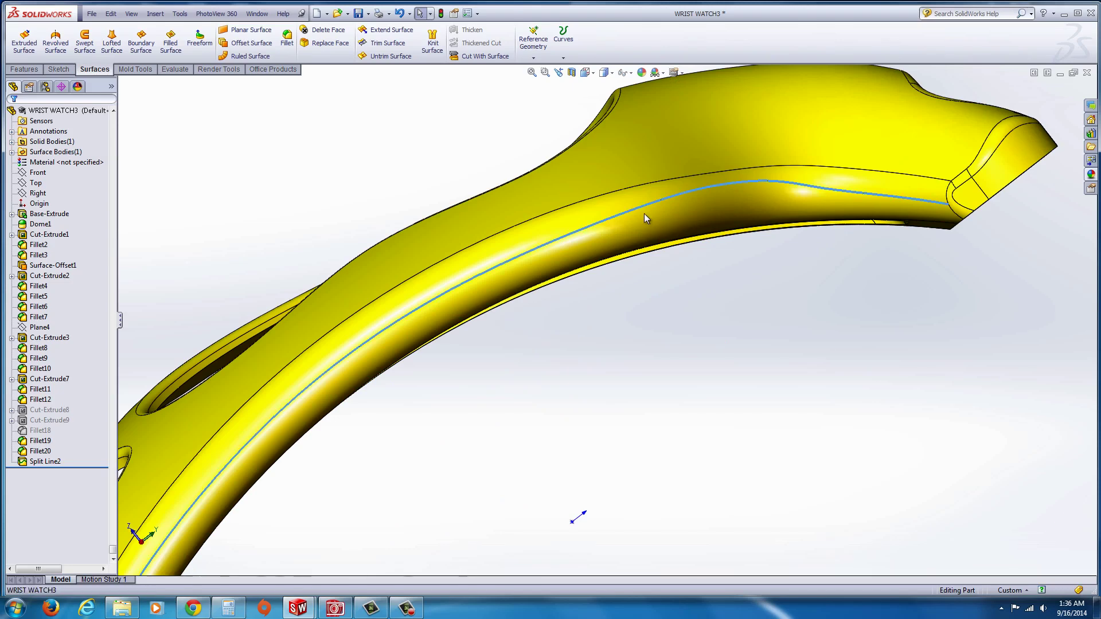
{"action": "scroll", "coordinate": [659, 371], "scroll_direction": "up", "scroll_amount": 5}
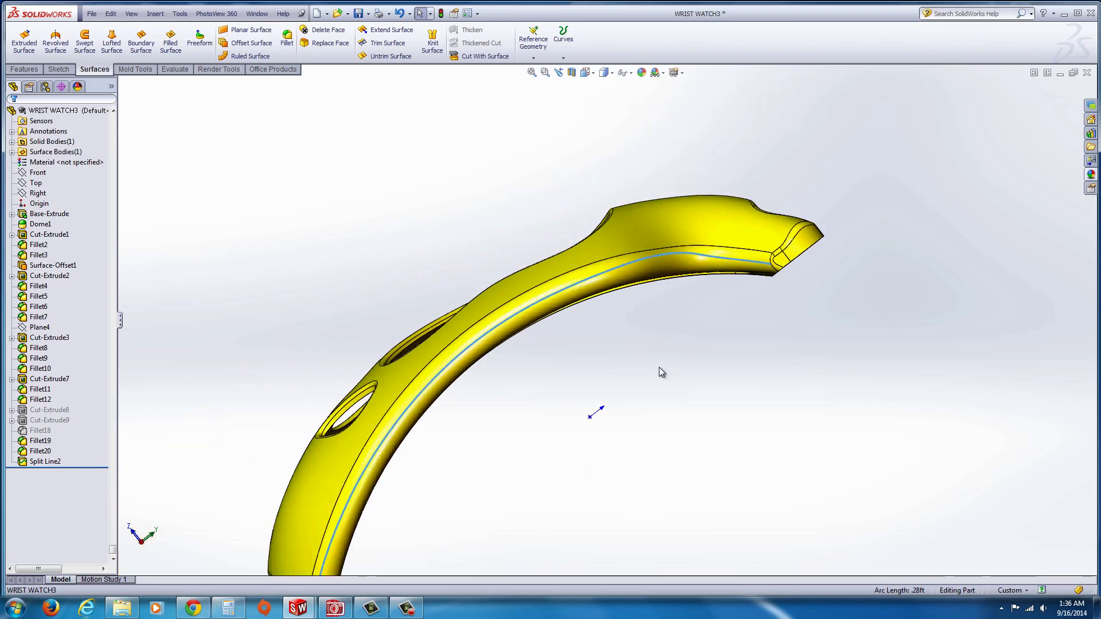
{"action": "middle_click_drag", "start_coordinate": [660, 370], "coordinate": [708, 419]}
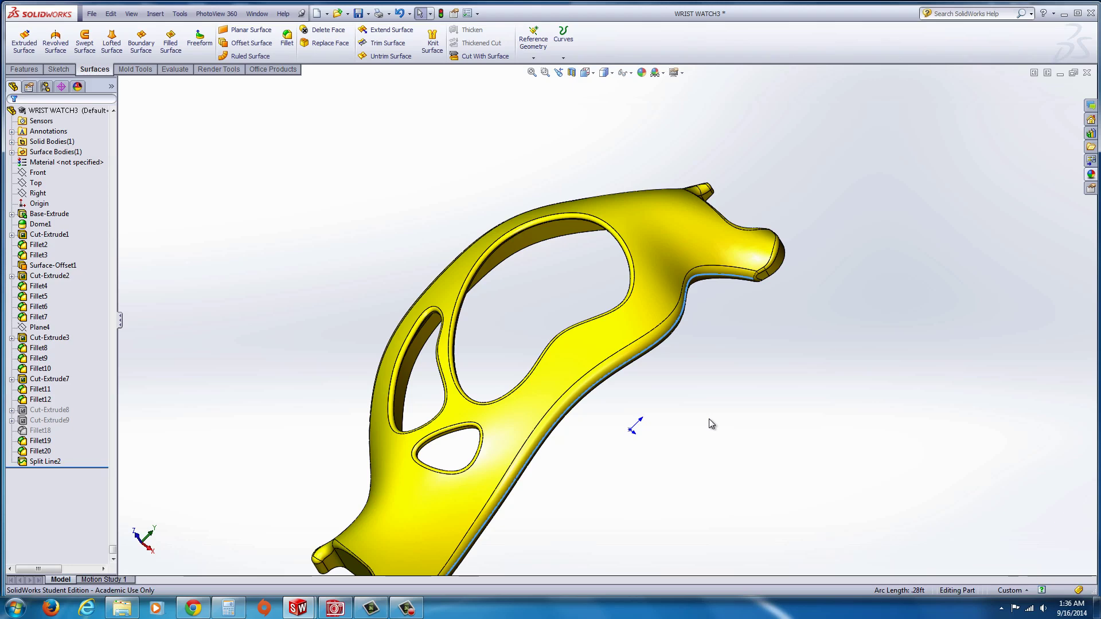
{"action": "scroll", "coordinate": [682, 416], "scroll_direction": "up", "scroll_amount": 3}
{"action": "middle_click_drag", "start_coordinate": [576, 359], "coordinate": [620, 386]}
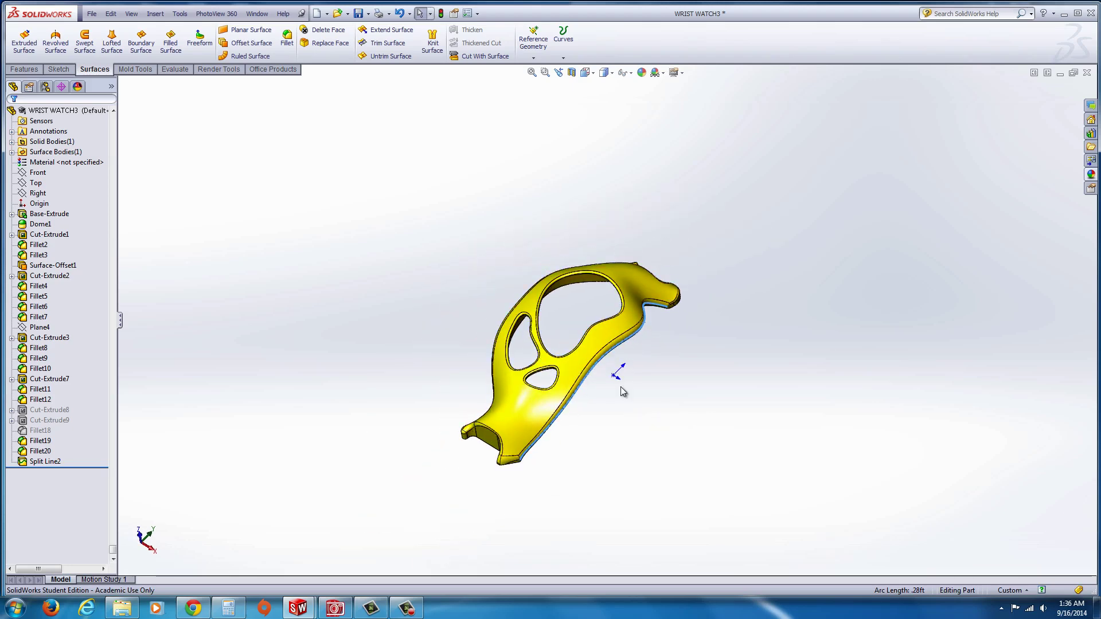
{"action": "scroll", "coordinate": [642, 373], "scroll_direction": "down", "scroll_amount": 4}
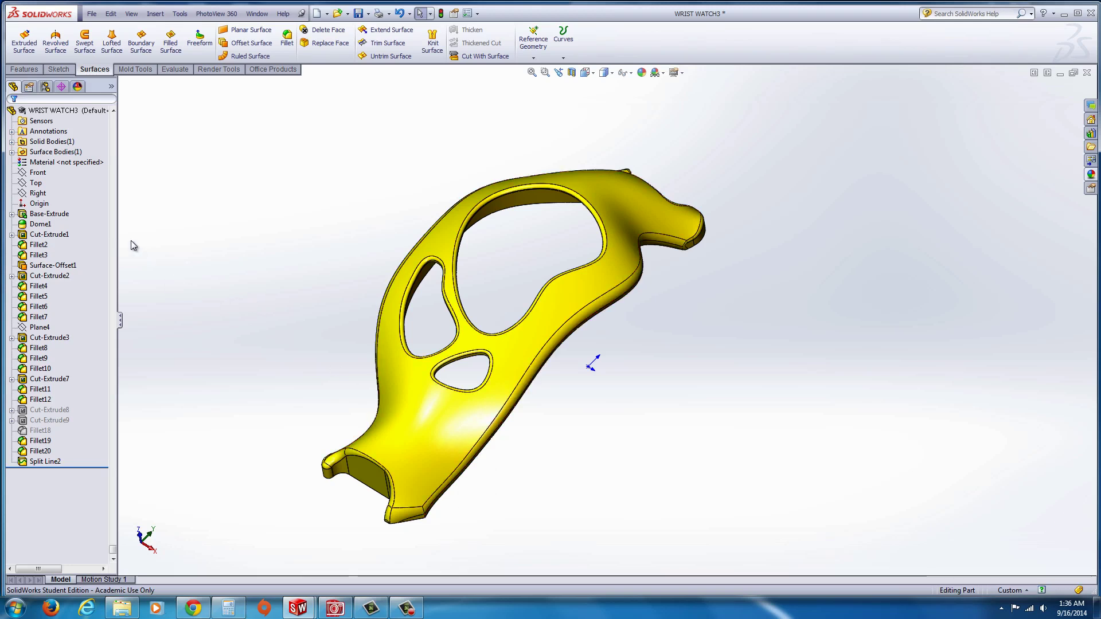
Create offset planes Plane9 and Plane10 from the Right plane on either side of the band.
{"action": "left_click", "coordinate": [38, 193]}
{"action": "middle_click_drag", "start_coordinate": [401, 402], "coordinate": [470, 399]}
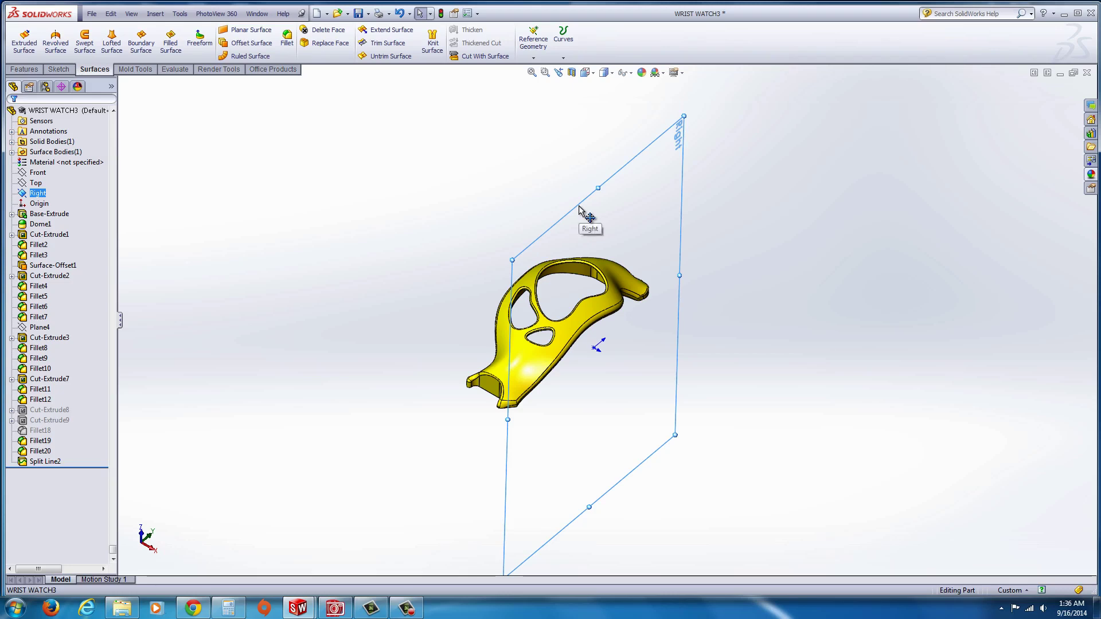
{"action": "left_click_drag", "start_coordinate": [581, 207], "coordinate": [659, 229], "text": "ctrl"}
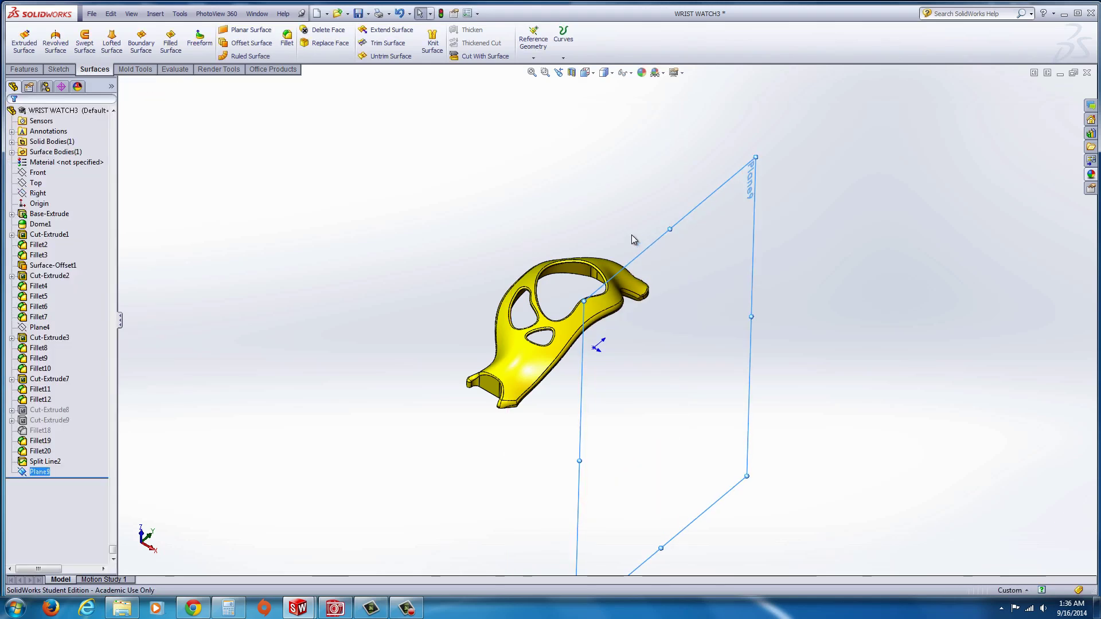
{"action": "left_click", "coordinate": [38, 193]}
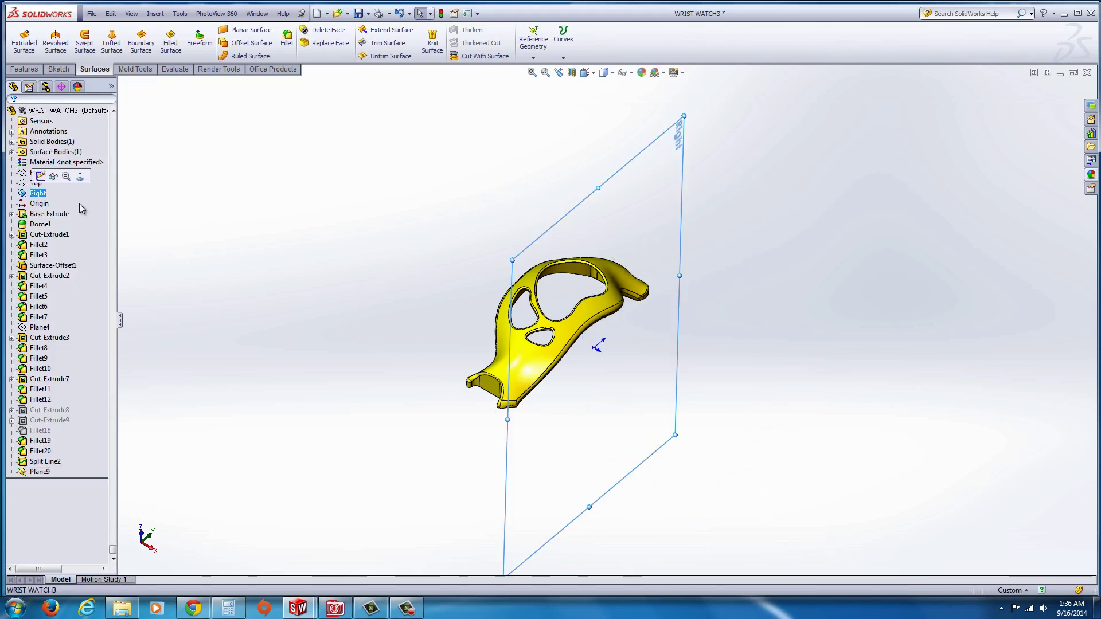
{"action": "left_click_drag", "start_coordinate": [567, 215], "coordinate": [487, 321], "text": "ctrl"}
{"action": "middle_click_drag", "start_coordinate": [487, 321], "coordinate": [499, 330]}
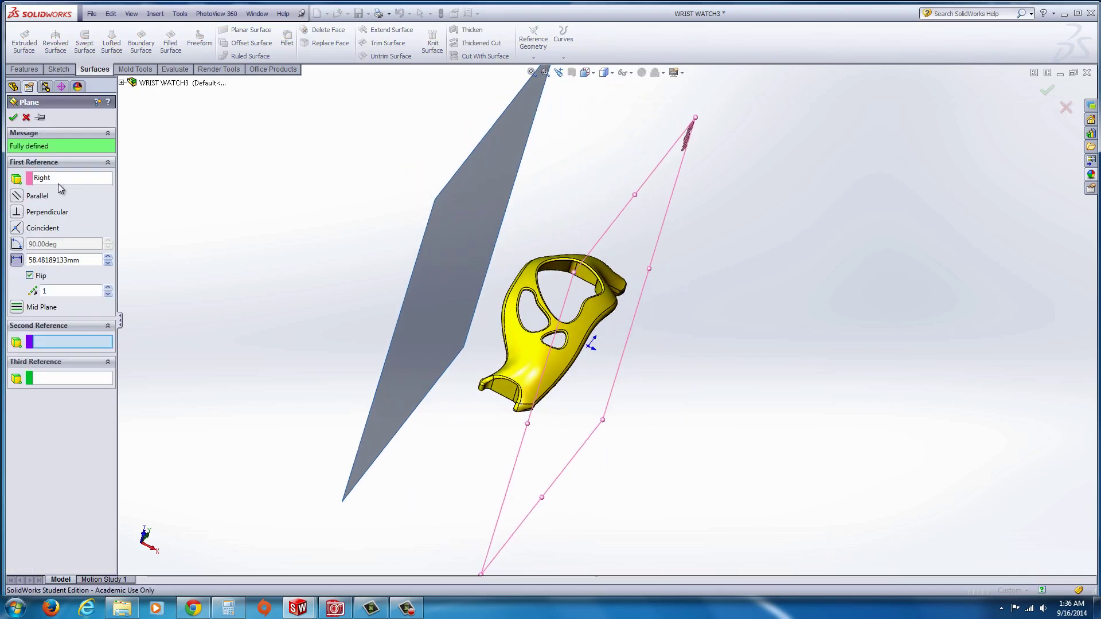
{"action": "left_click", "coordinate": [14, 118]}
{"action": "left_click", "coordinate": [47, 472]}
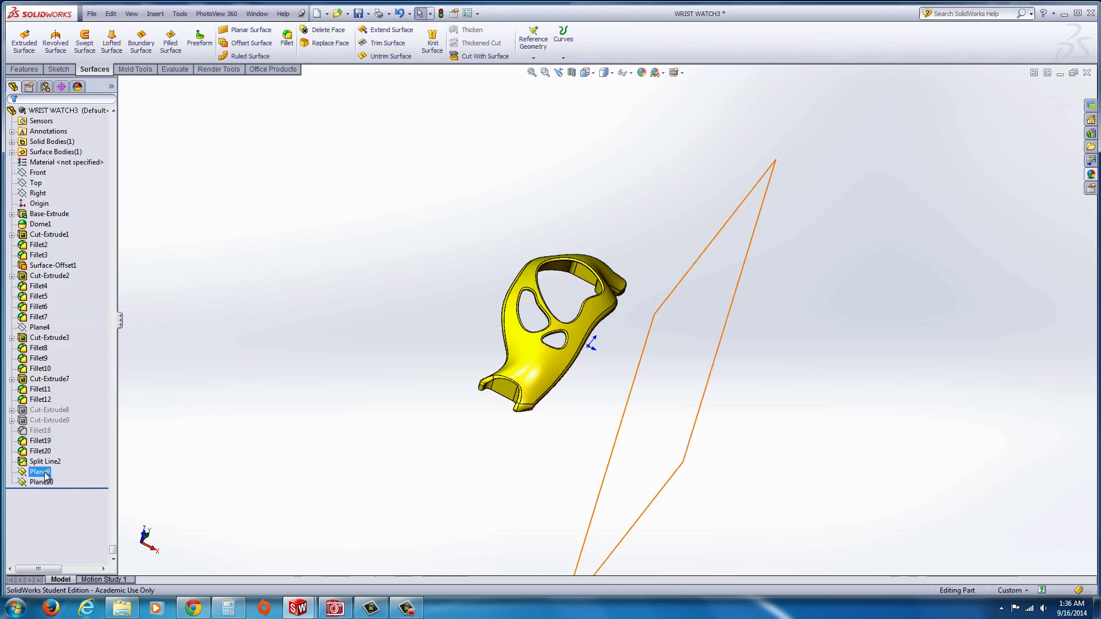
Sketch on Plane9 and convert the band's lower outer edge into a curve.
{"action": "left_click", "coordinate": [57, 449]}
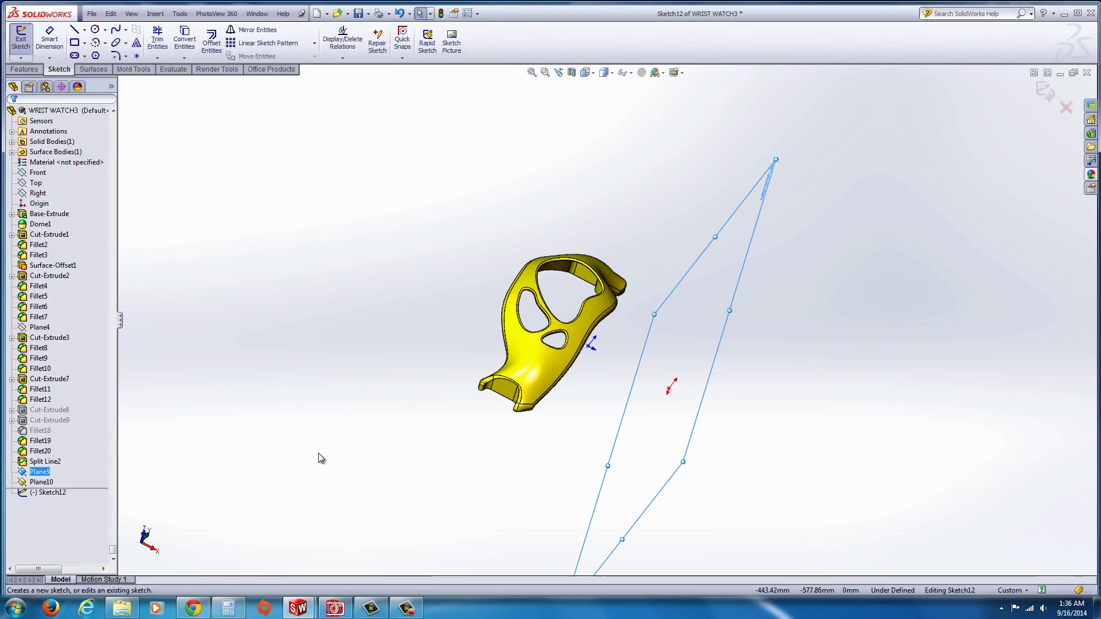
{"action": "middle_click_drag", "start_coordinate": [453, 387], "coordinate": [476, 381]}
{"action": "scroll", "coordinate": [613, 319], "scroll_direction": "down", "scroll_amount": 6}
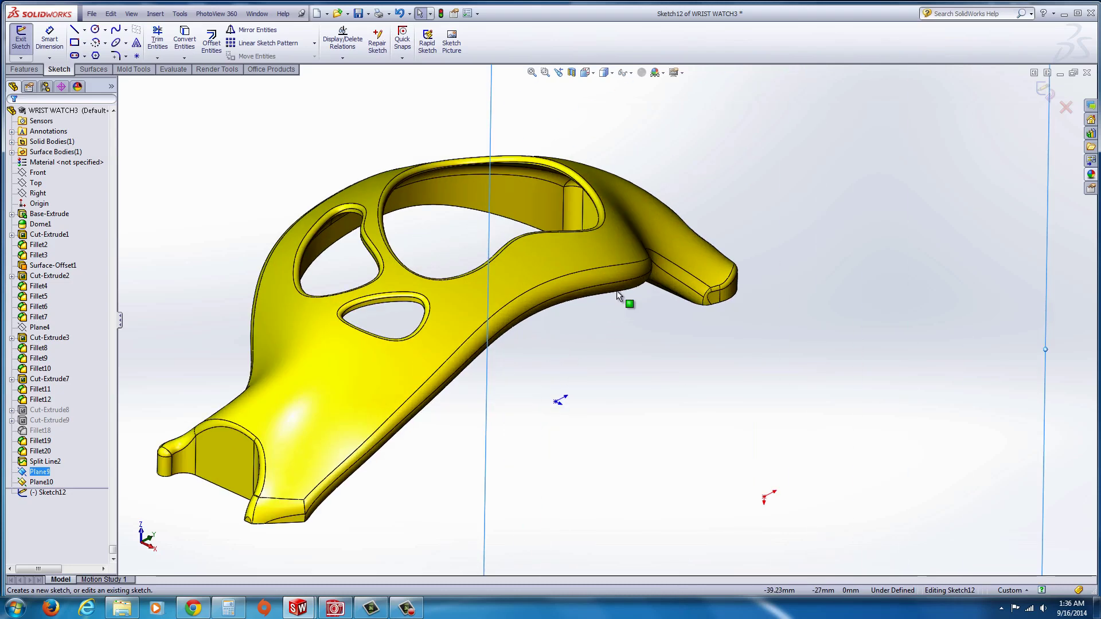
{"action": "left_click", "coordinate": [619, 287]}
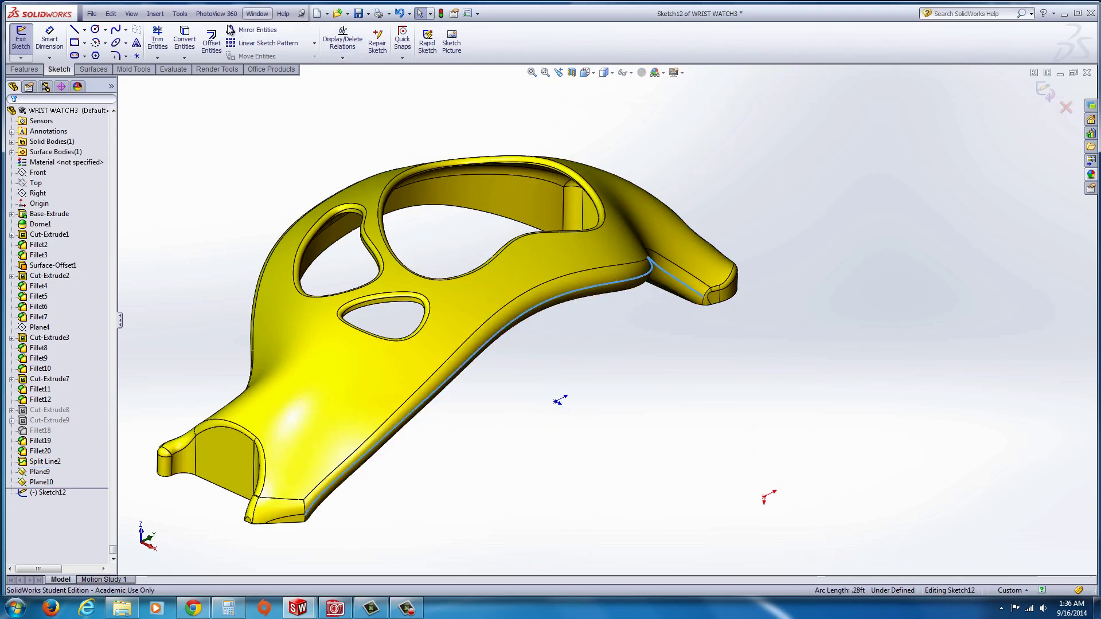
{"action": "left_click", "coordinate": [186, 38]}
{"action": "scroll", "coordinate": [446, 350], "scroll_direction": "up", "scroll_amount": 5}
{"action": "mouse_move", "coordinate": [446, 350]}
{"action": "middle_mouse_down"}
{"action": "mouse_move", "coordinate": [575, 461]}
{"action": "mouse_move", "coordinate": [563, 422]}
{"action": "mouse_move", "coordinate": [596, 446]}
{"action": "mouse_move", "coordinate": [602, 474]}
{"action": "mouse_move", "coordinate": [570, 418]}
{"action": "mouse_move", "coordinate": [544, 403]}
{"action": "middle_mouse_up"}
Exit Sketch12 with a rebuild, leaving the Surfaces tab active.
{"action": "left_click", "coordinate": [440, 13]}
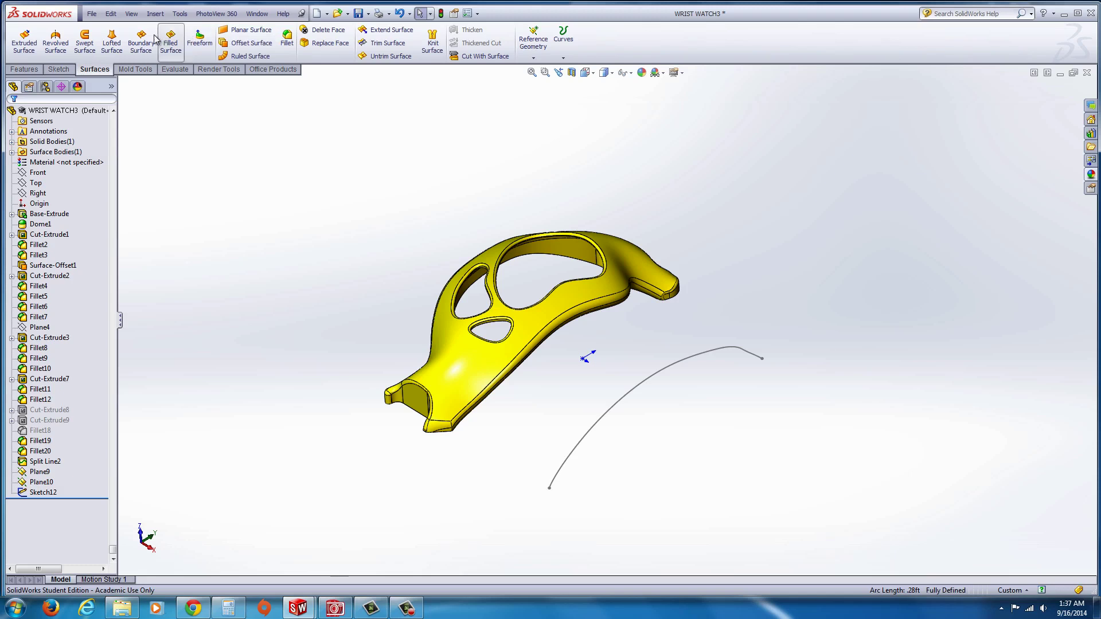
{"action": "right_click", "coordinate": [96, 72]}
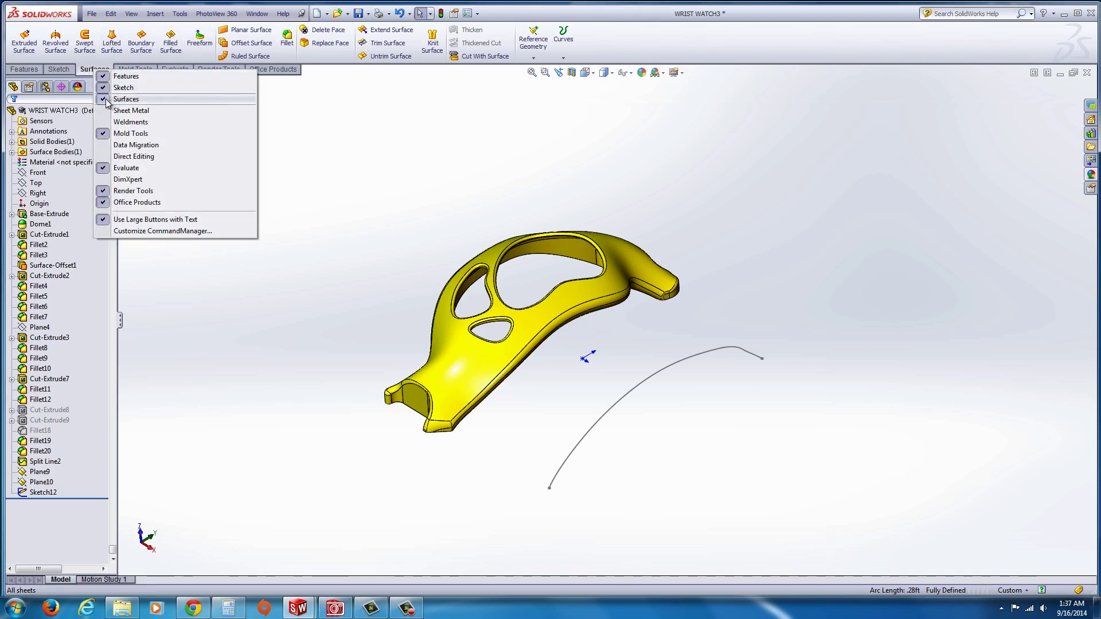
{"action": "left_click", "coordinate": [82, 72]}
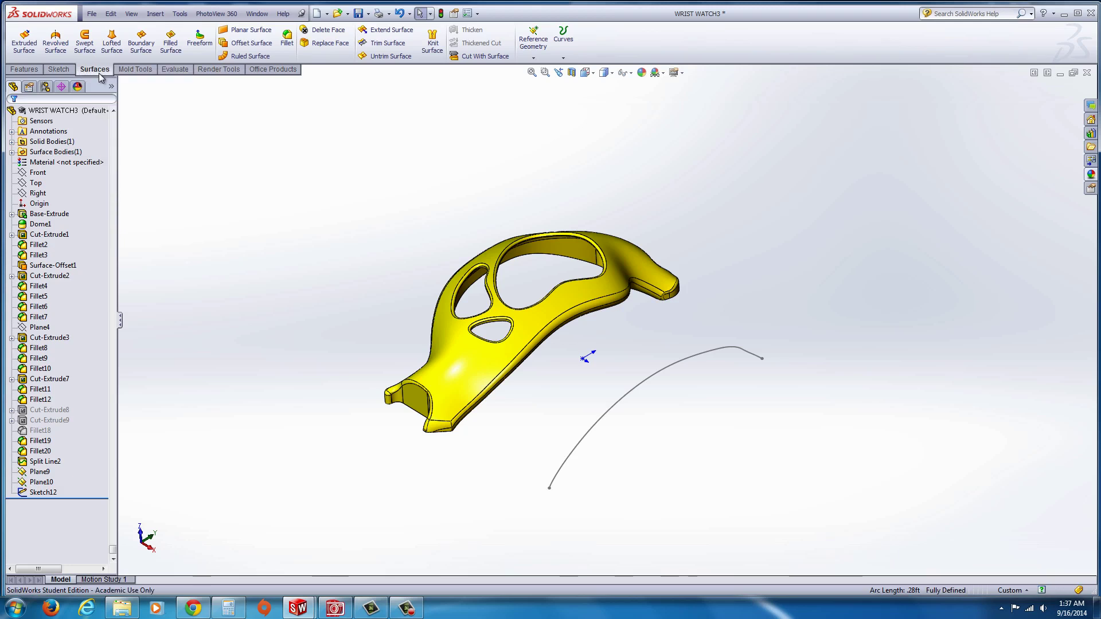
Loft Surface-Loft3 from Sketch12's curve to the band's lower edge.
{"action": "left_click", "coordinate": [117, 39]}
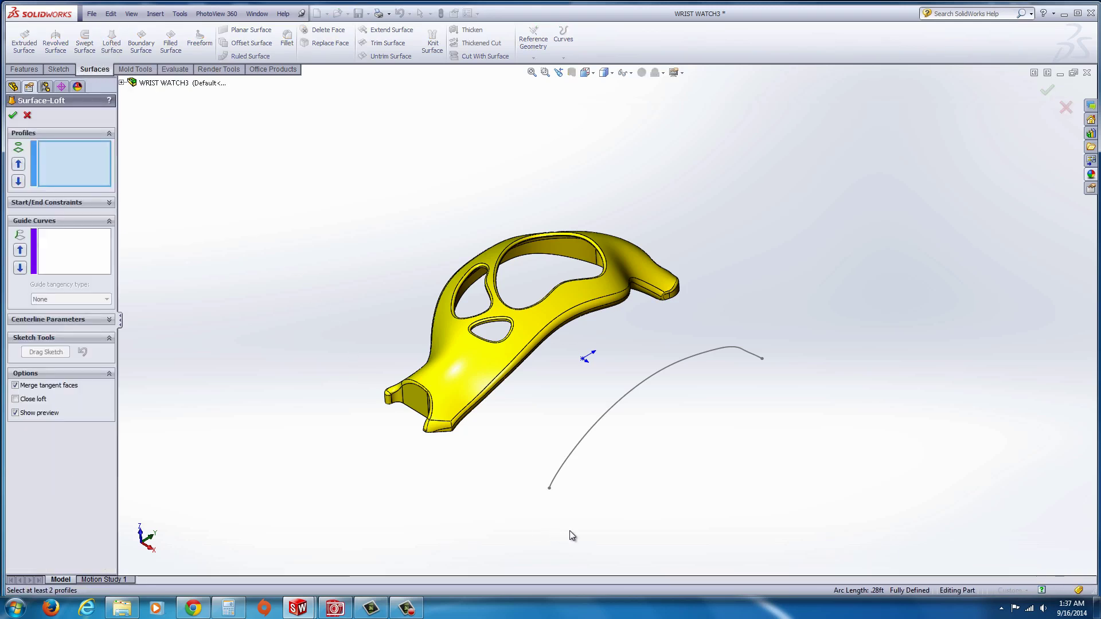
{"action": "left_click", "coordinate": [566, 459]}
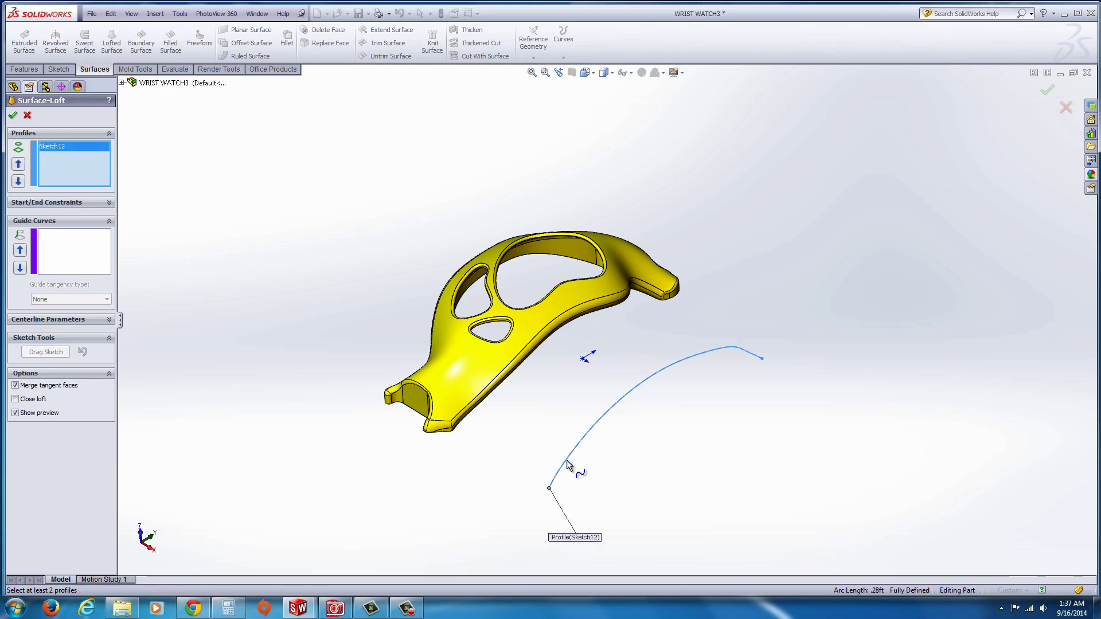
{"action": "left_click", "coordinate": [463, 417]}
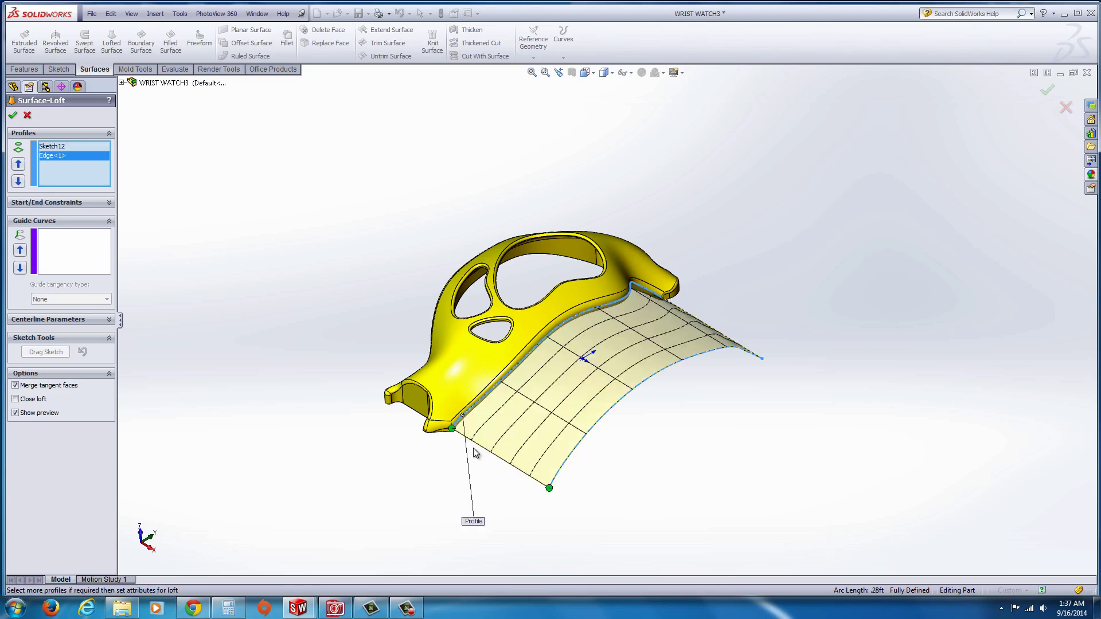
{"action": "middle_click_drag", "start_coordinate": [484, 420], "coordinate": [520, 418]}
{"action": "scroll", "coordinate": [522, 372], "scroll_direction": "down", "scroll_amount": 5}
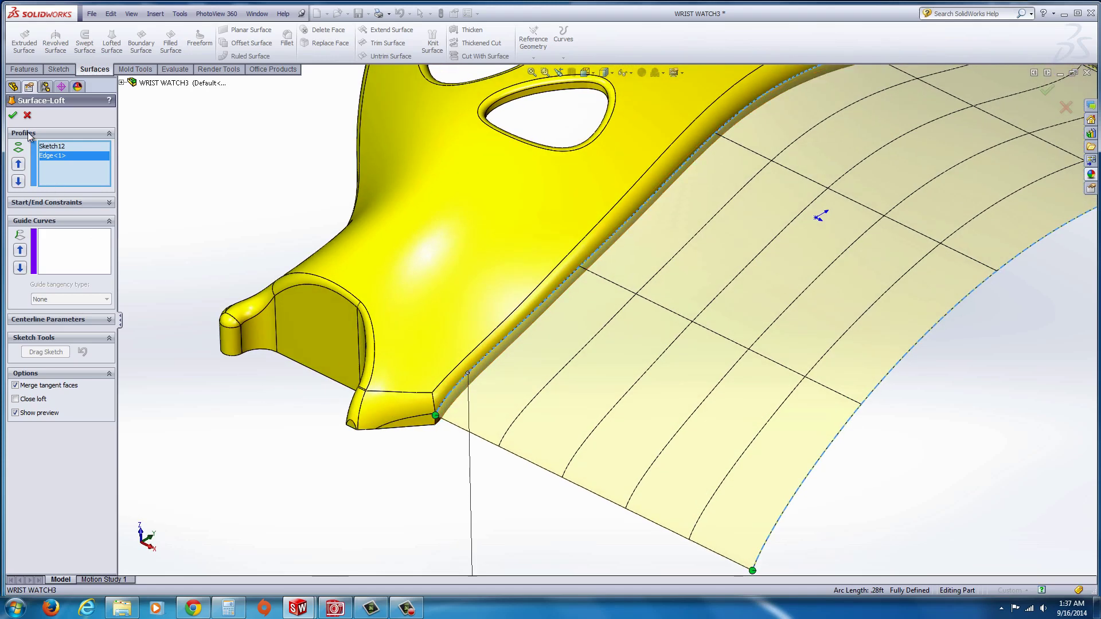
{"action": "left_click", "coordinate": [14, 118]}
{"action": "scroll", "coordinate": [380, 408], "scroll_direction": "up", "scroll_amount": 5}
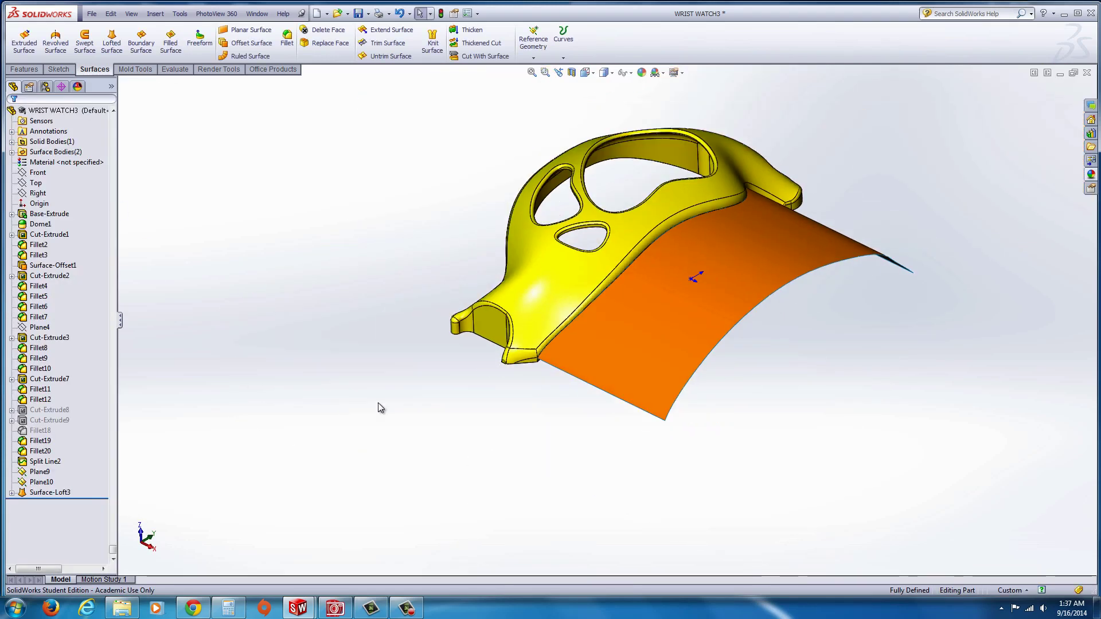
{"action": "middle_click_drag", "start_coordinate": [381, 407], "coordinate": [459, 352]}
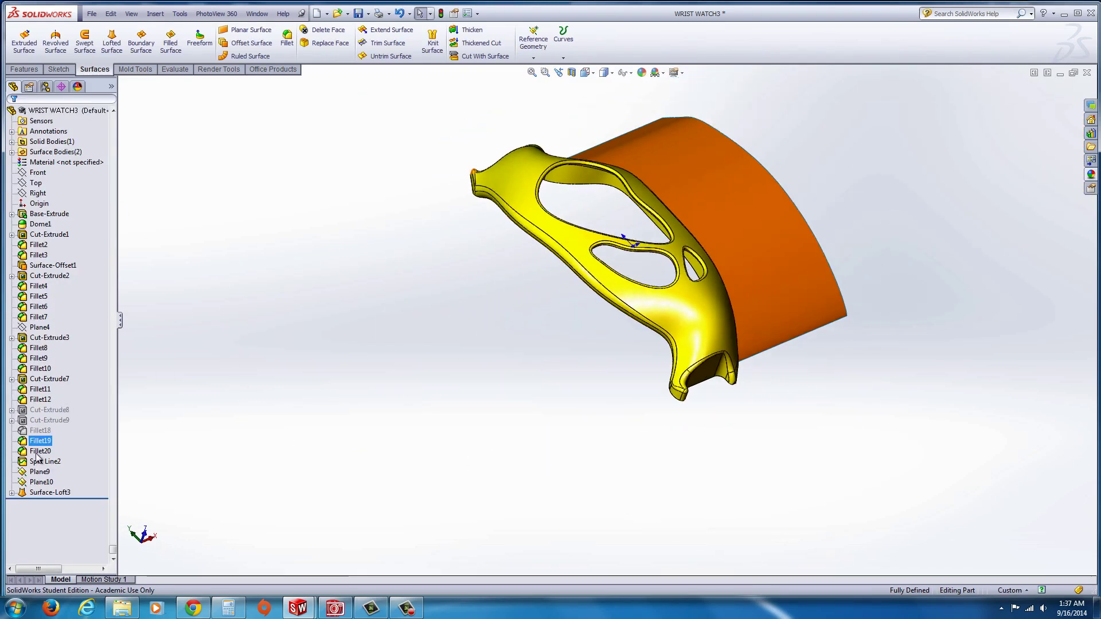
Sketch on Plane10, convert the band's opposite edge into a curve, and exit the sketch.
{"action": "left_click", "coordinate": [42, 472]}
{"action": "left_click", "coordinate": [41, 482], "text": "ctrl"}
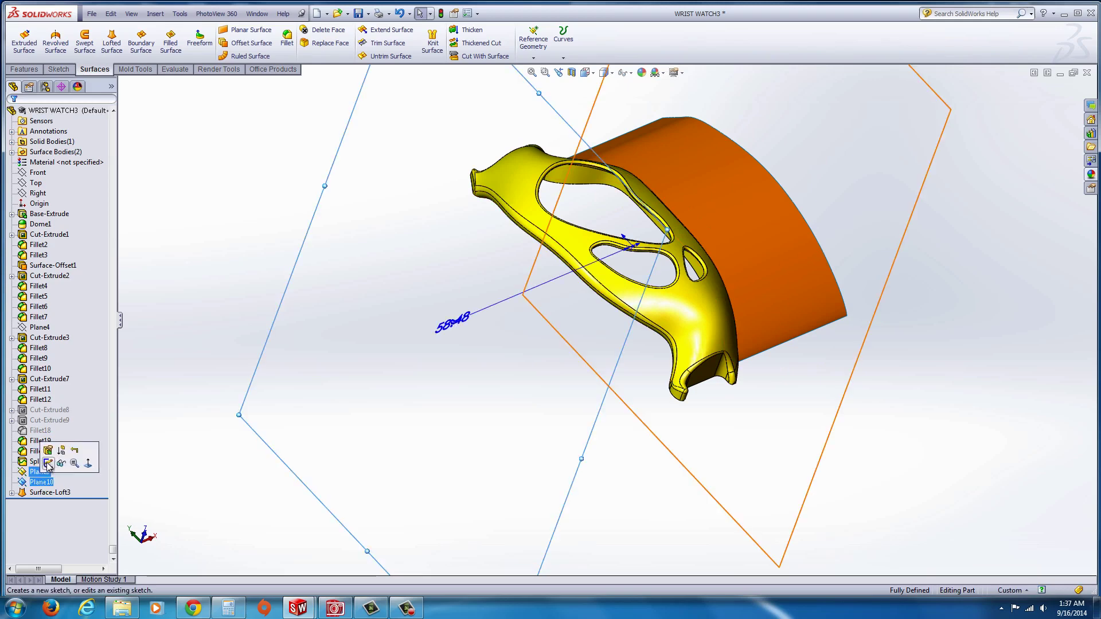
{"action": "left_click", "coordinate": [48, 463]}
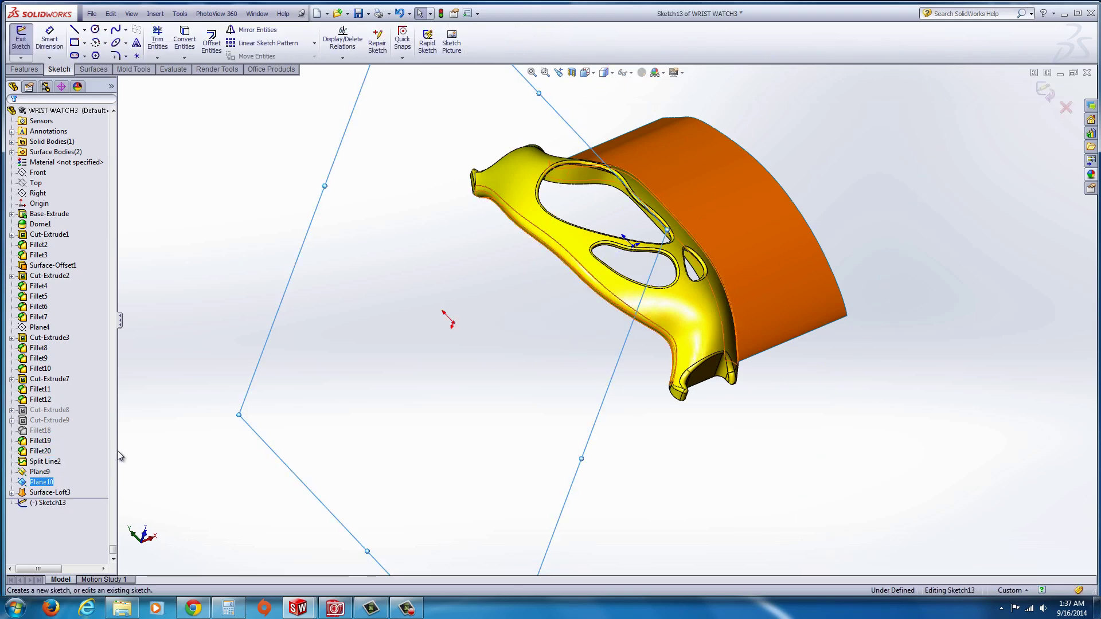
{"action": "left_click", "coordinate": [577, 277]}
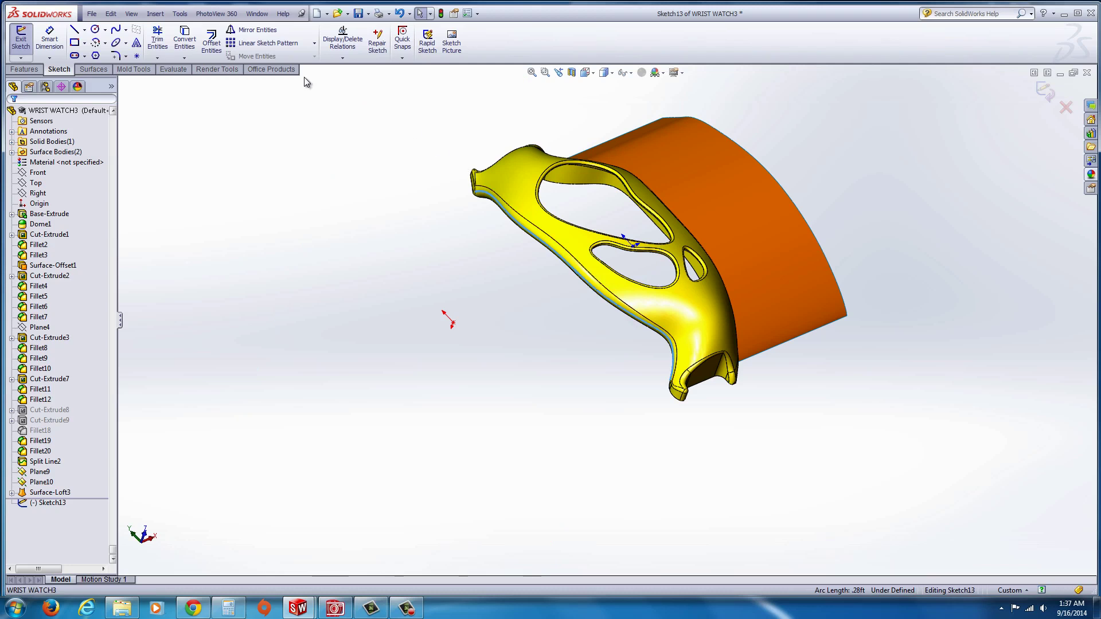
{"action": "left_click", "coordinate": [193, 49]}
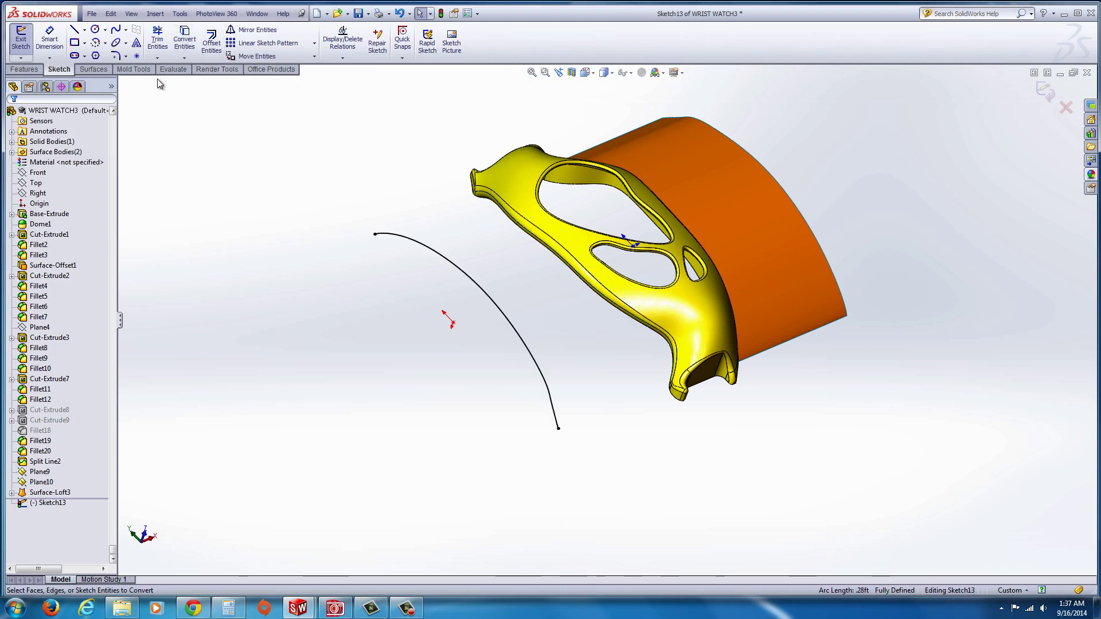
{"action": "left_click", "coordinate": [441, 13]}
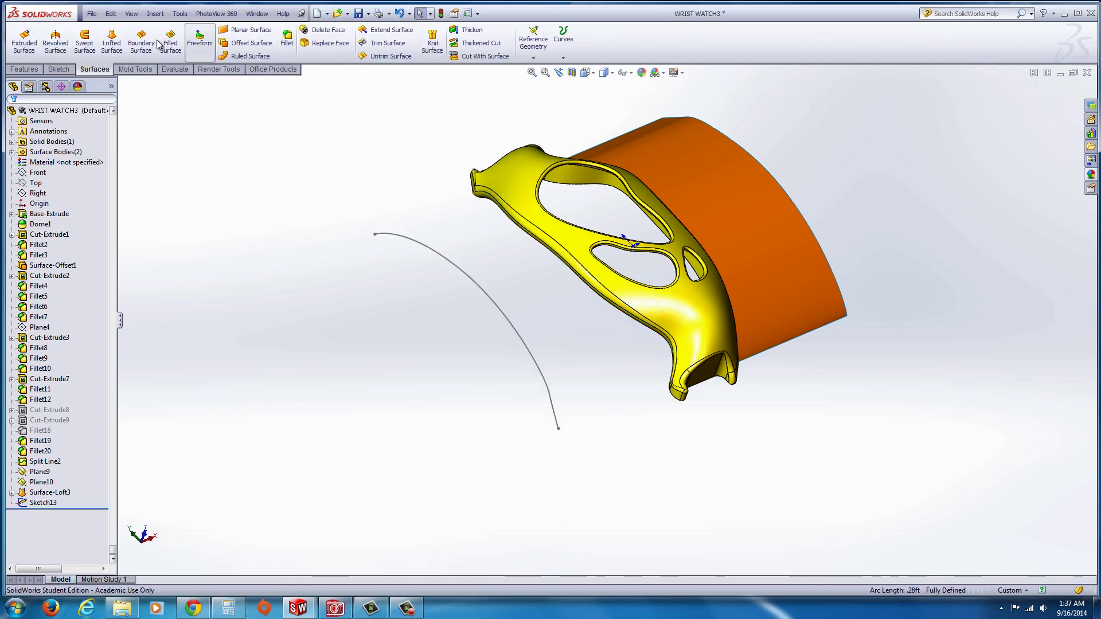
Loft Surface-Loft4 from Sketch13's curve to the Split Line2 edge.
{"action": "left_click", "coordinate": [111, 41]}
{"action": "left_click", "coordinate": [411, 240]}
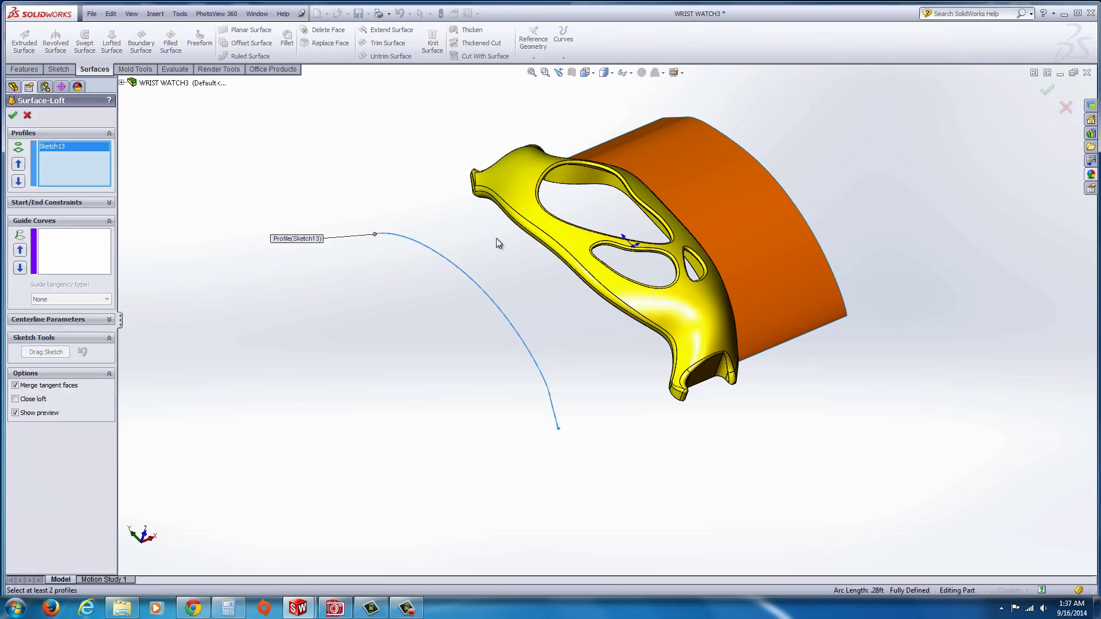
{"action": "left_click", "coordinate": [493, 199]}
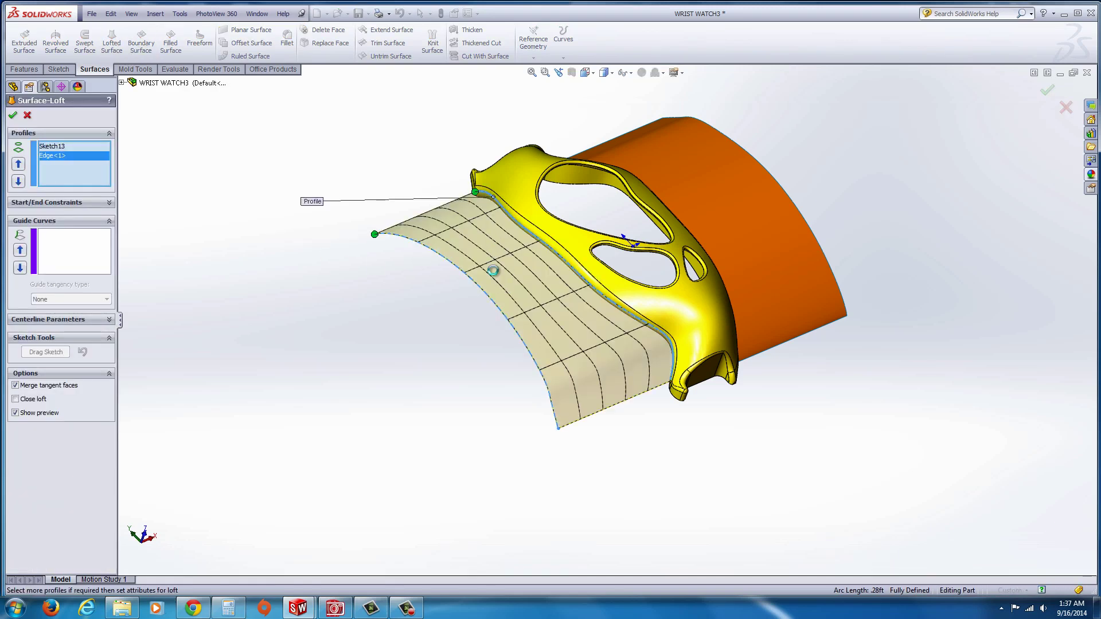
{"action": "key", "text": "Return"}
{"action": "middle_click_drag", "start_coordinate": [560, 411], "coordinate": [595, 335]}
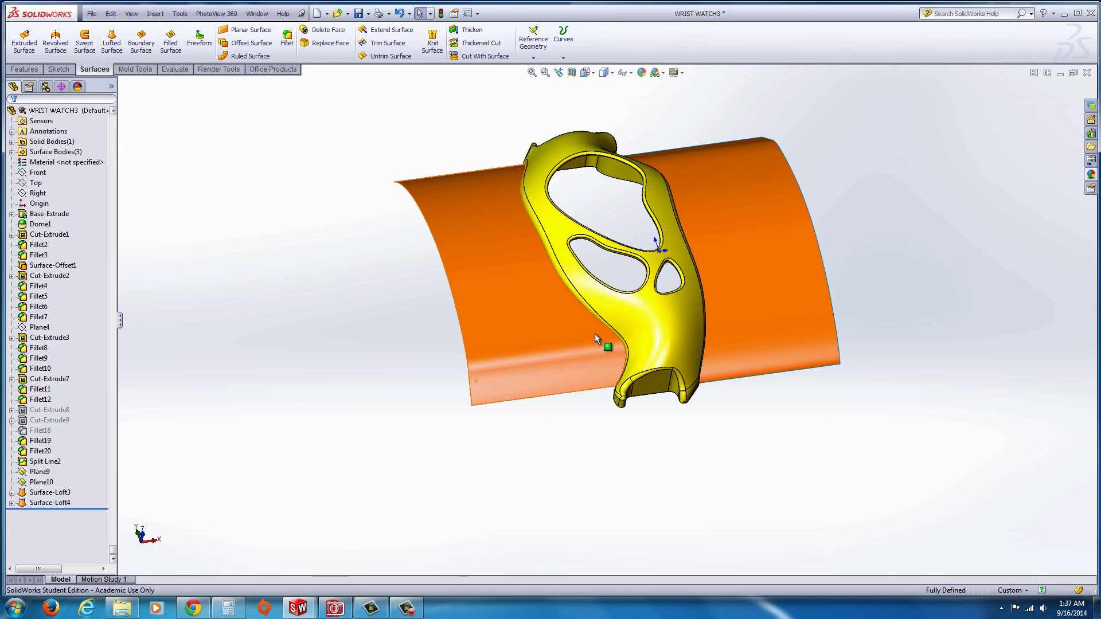
Zoom in on the large upper opening and start a Filled Surface.
{"action": "scroll", "coordinate": [588, 193], "scroll_direction": "down", "scroll_amount": 5}
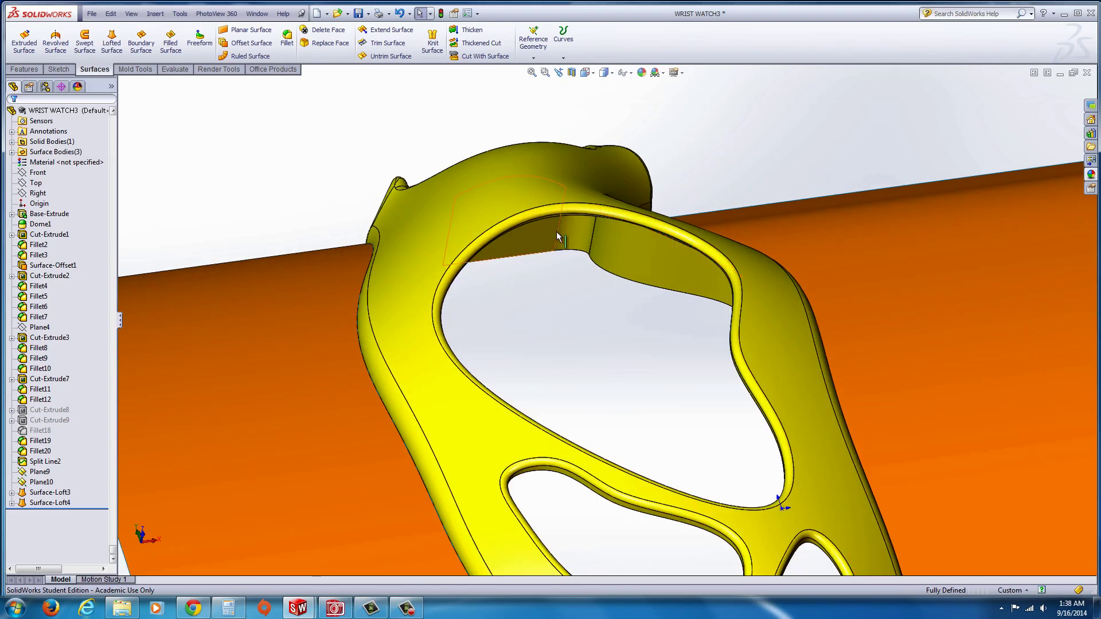
{"action": "left_click", "coordinate": [171, 44]}
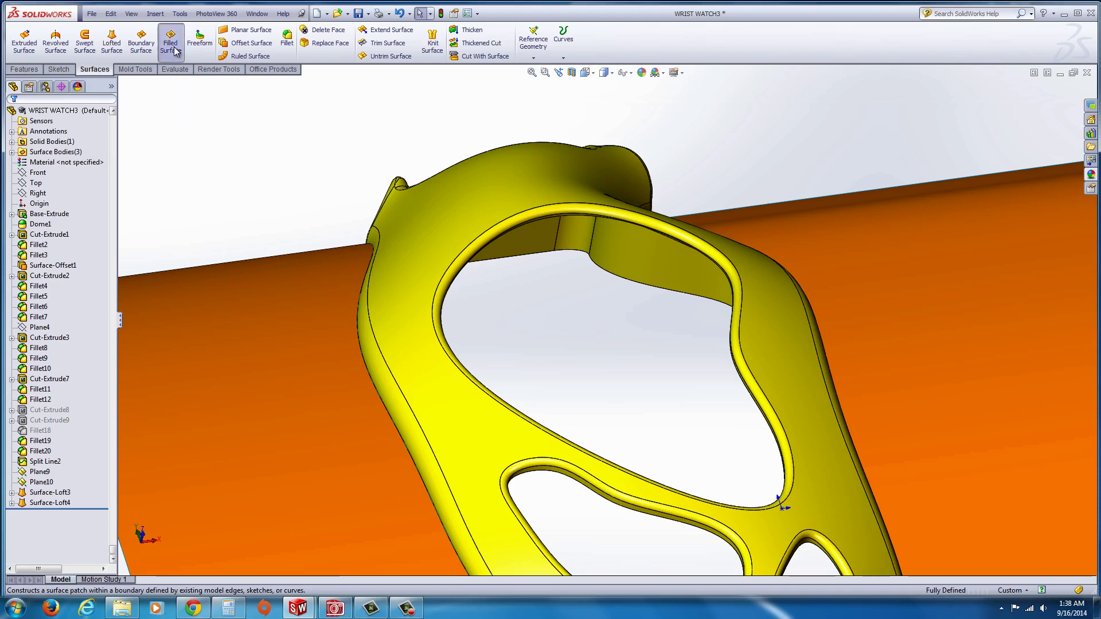
Patch the large and middle openings with filled surfaces using their edge loops.
{"action": "left_click", "coordinate": [626, 225]}
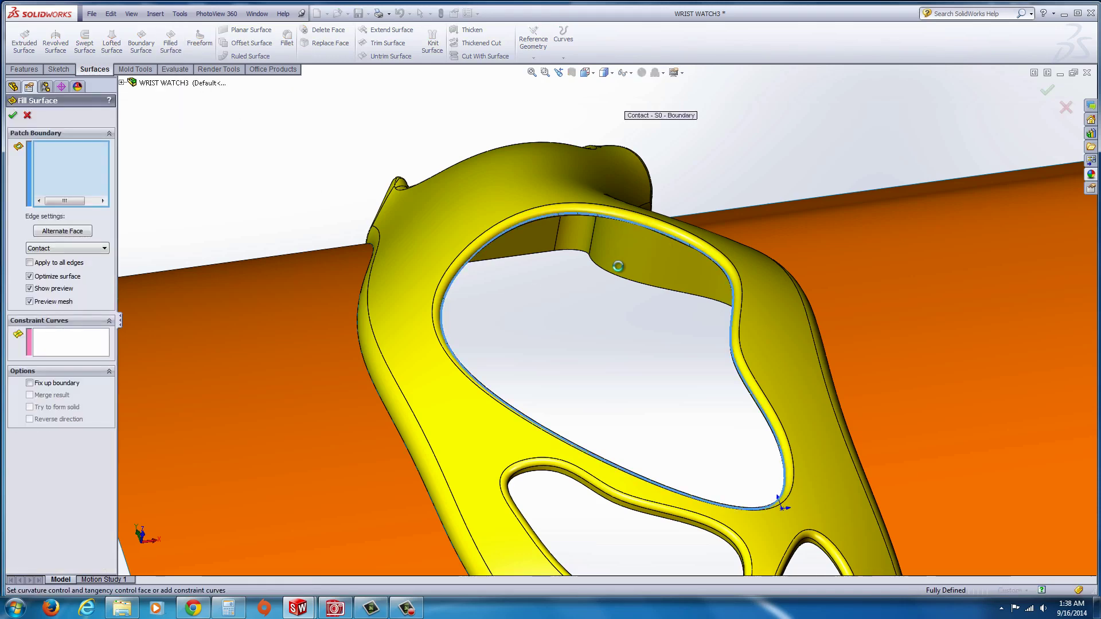
{"action": "left_click", "coordinate": [13, 117]}
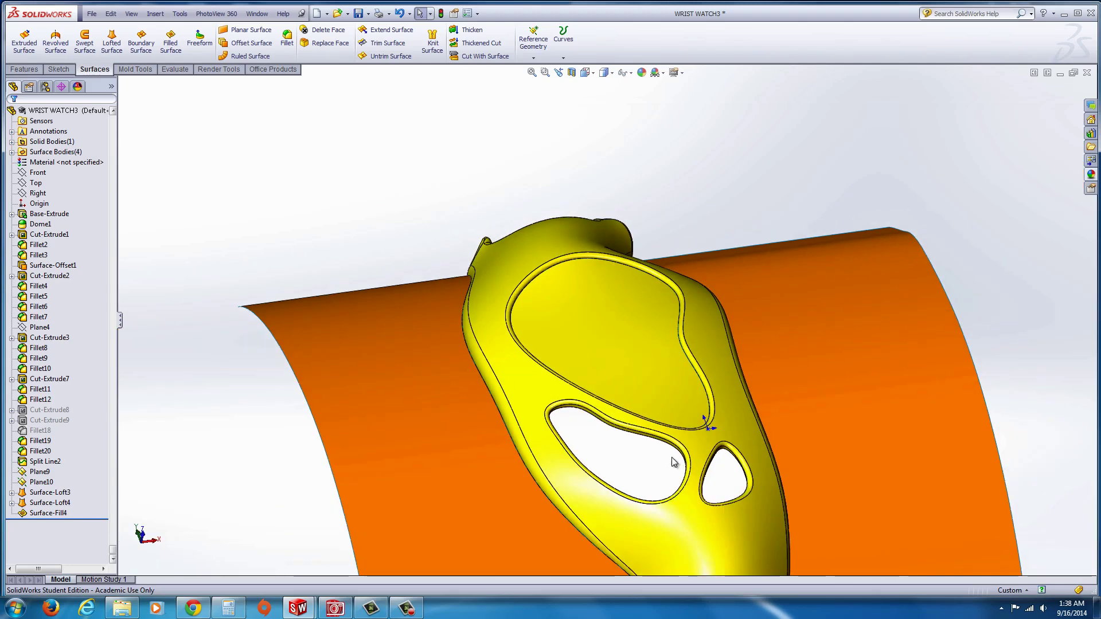
{"action": "scroll", "coordinate": [673, 462], "scroll_direction": "down", "scroll_amount": 5}
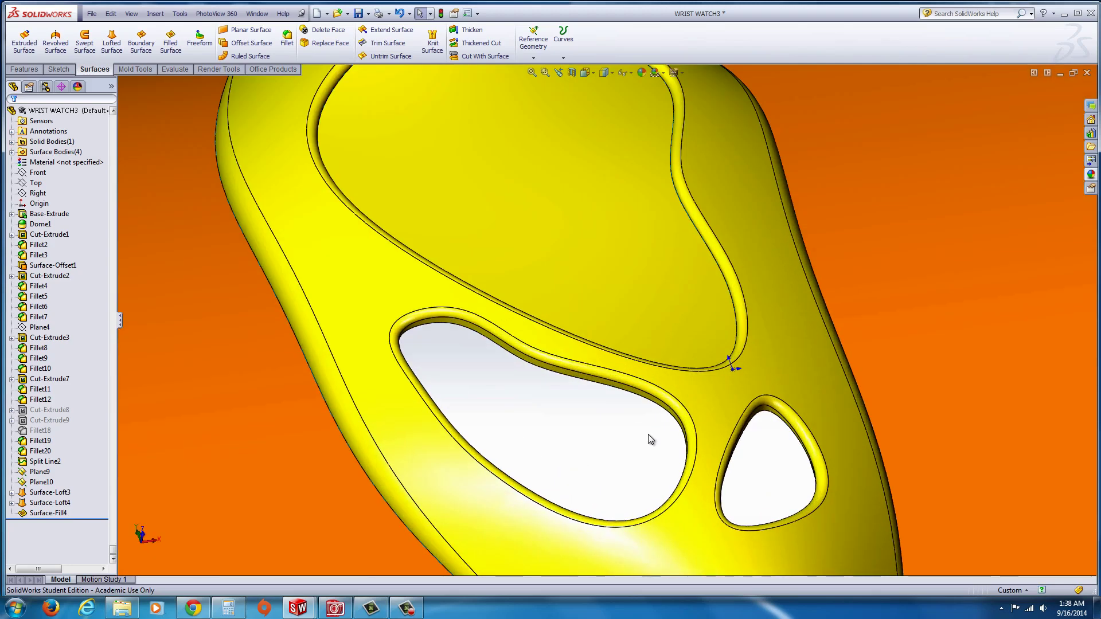
{"action": "left_click", "coordinate": [179, 53]}
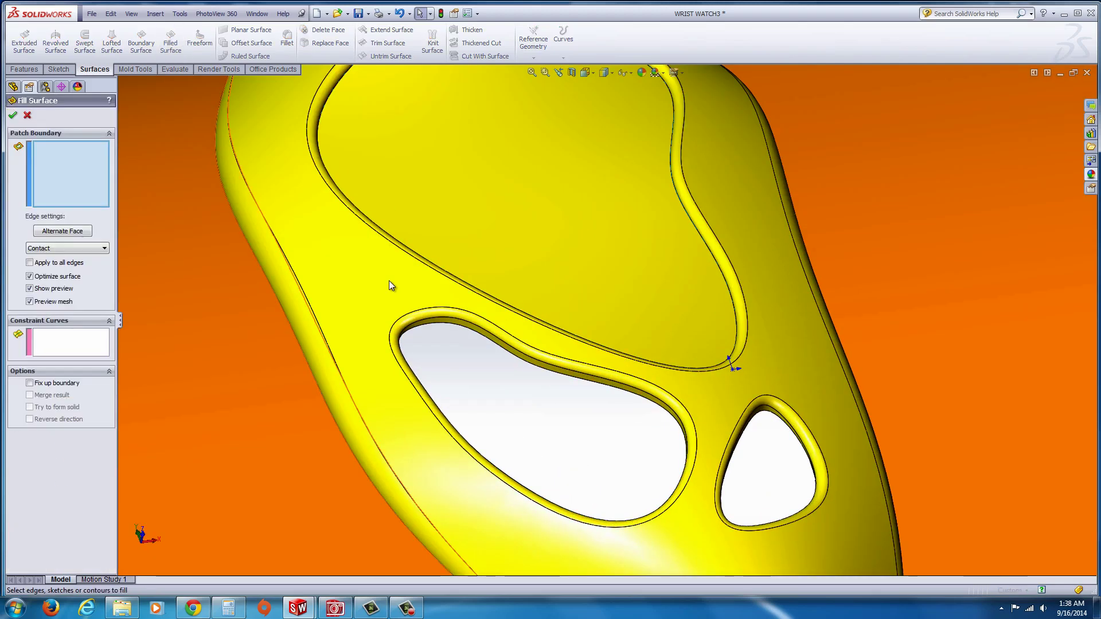
{"action": "left_click", "coordinate": [493, 341]}
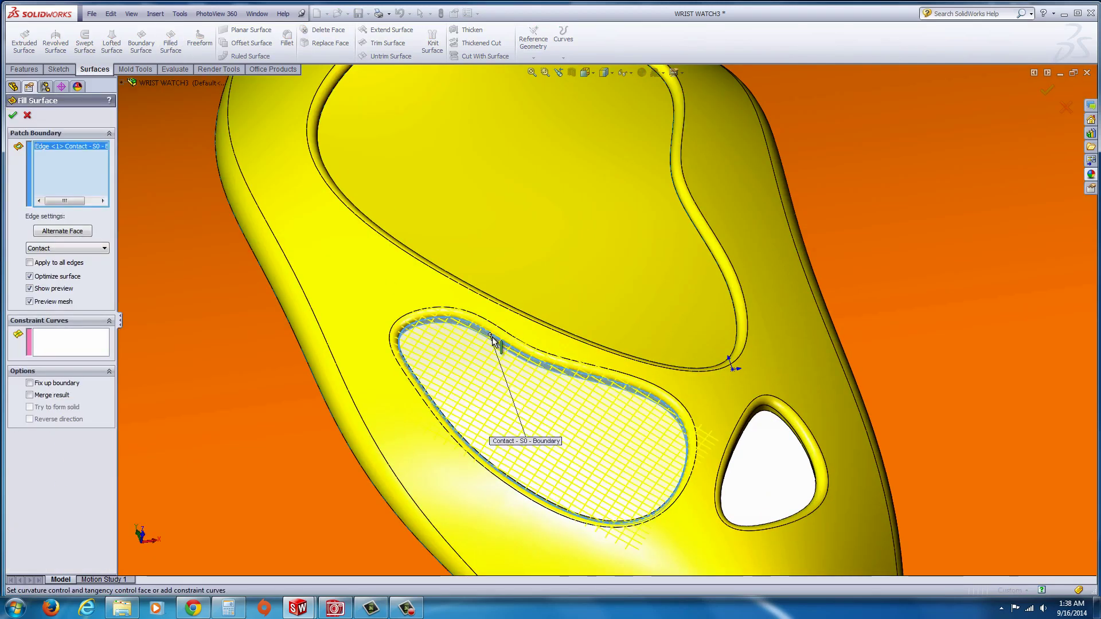
{"action": "key", "text": "Escape"}
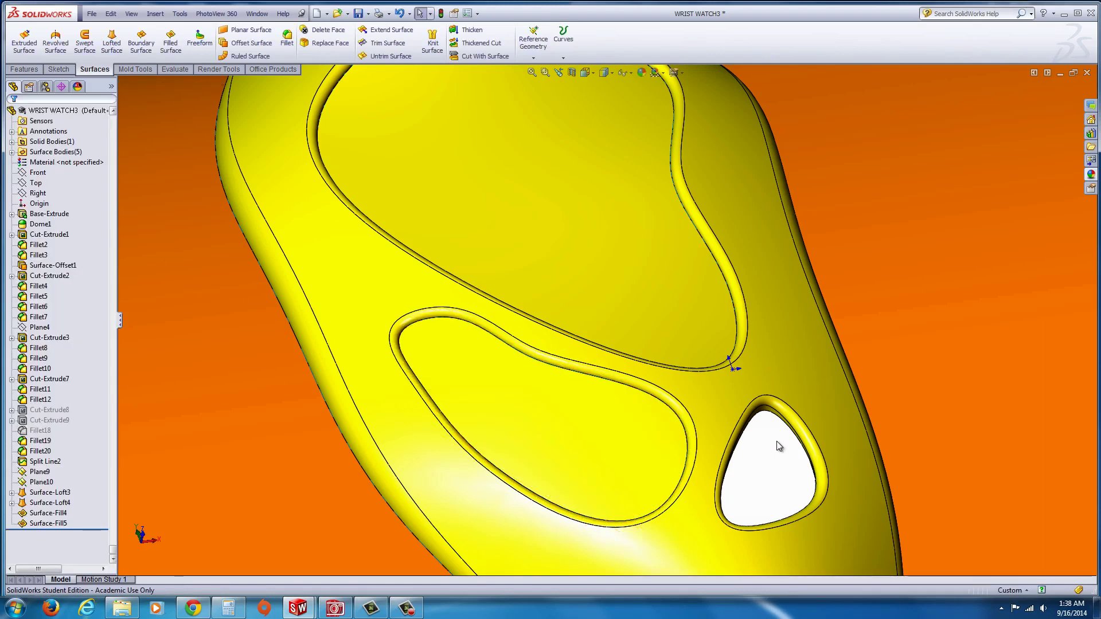
Patch the small triangular opening with a filled surface and fit the model in view.
{"action": "left_click", "coordinate": [170, 43]}
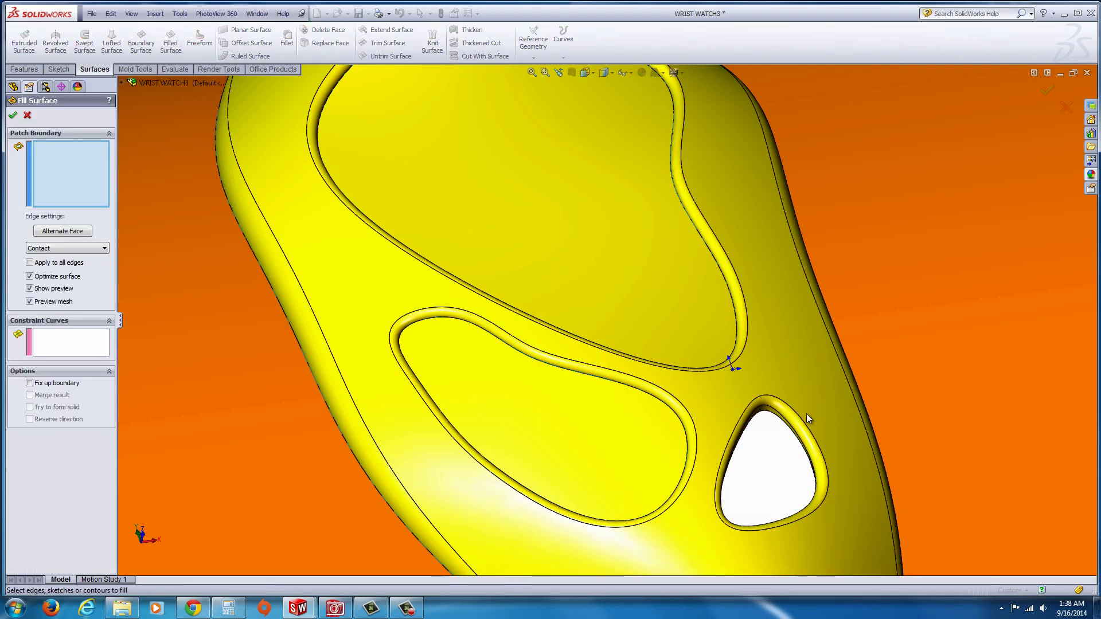
{"action": "left_click", "coordinate": [786, 419]}
{"action": "right_click", "coordinate": [786, 419]}
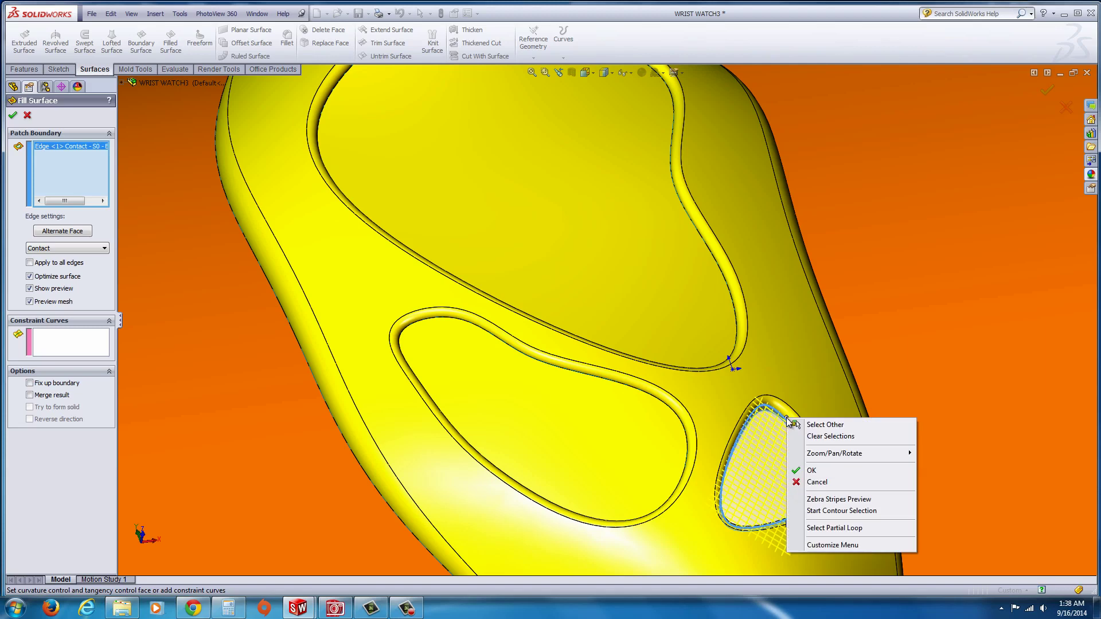
{"action": "left_click", "coordinate": [810, 471]}
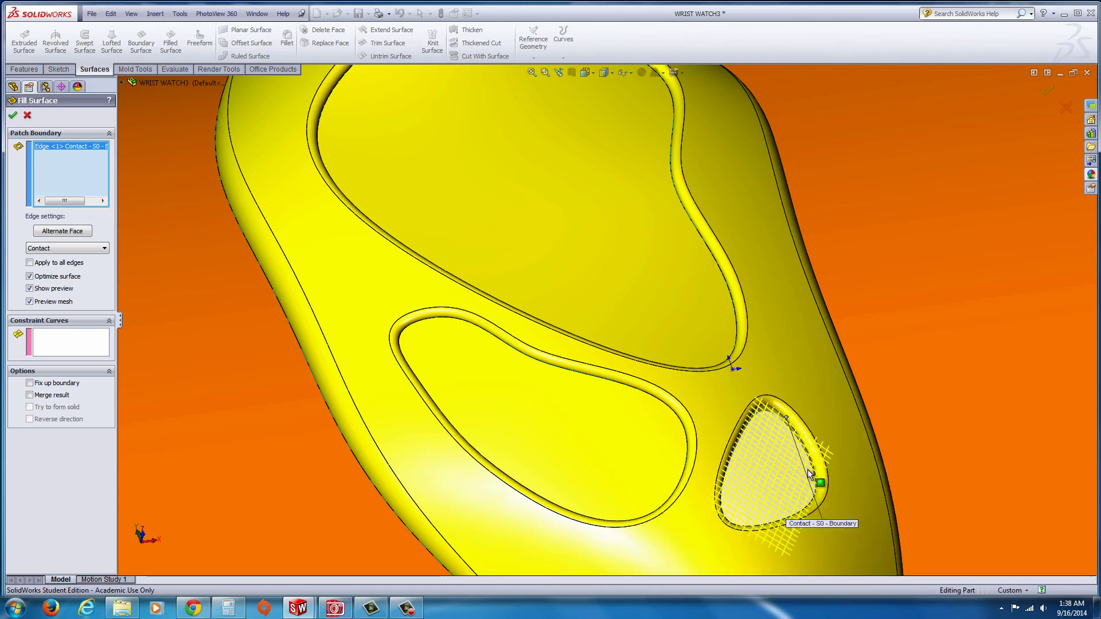
{"action": "key", "text": "f"}
{"action": "middle_click_drag", "start_coordinate": [727, 434], "coordinate": [652, 453]}
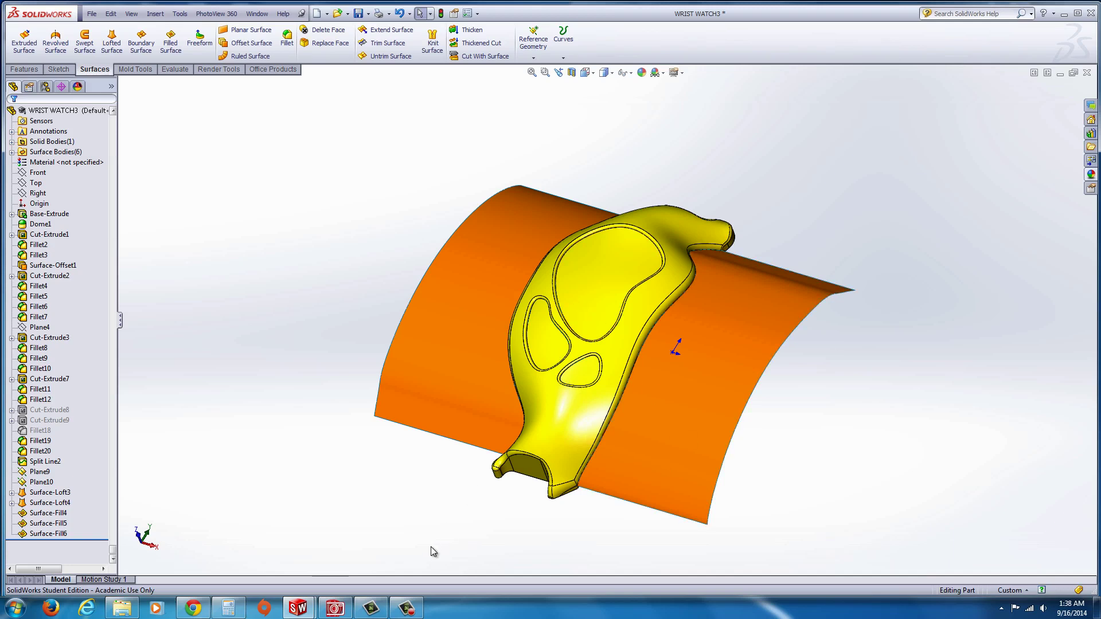
{"action": "mouse_move", "coordinate": [411, 610]}
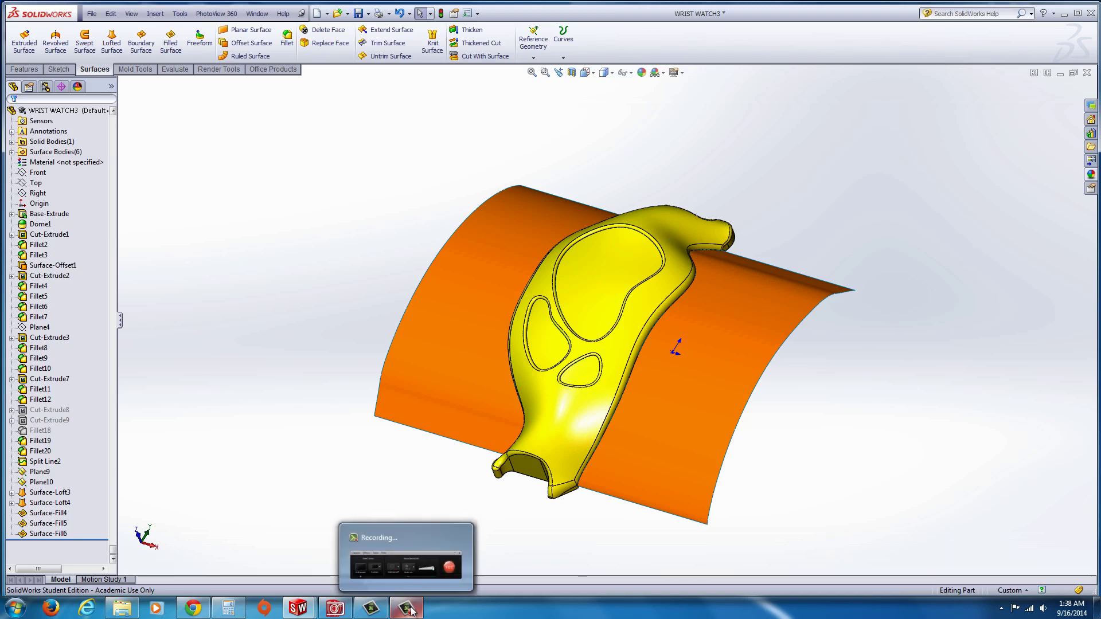